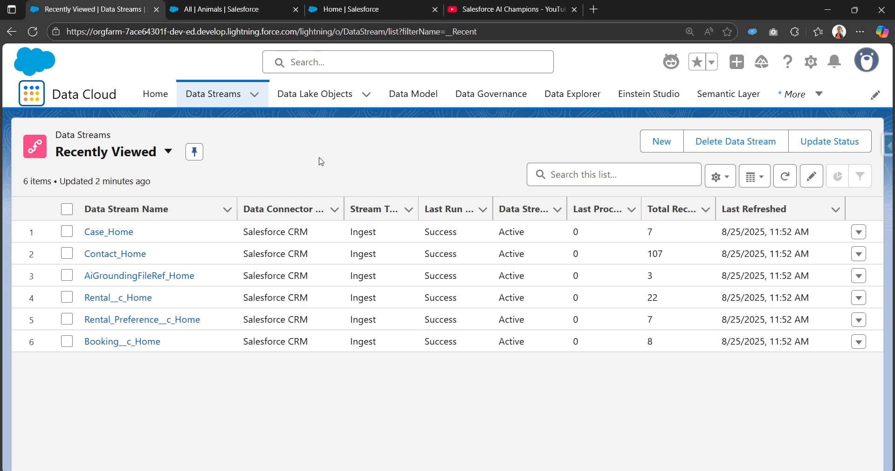
Look over the Animals records in the All list view, widening the Color column, and return to the data streams list.
left_click(235, 9)
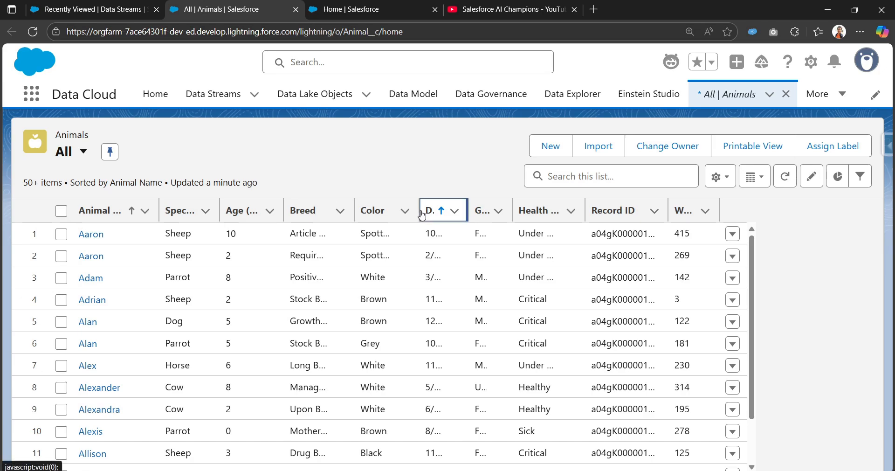
left_click_drag(416, 211, 432, 211)
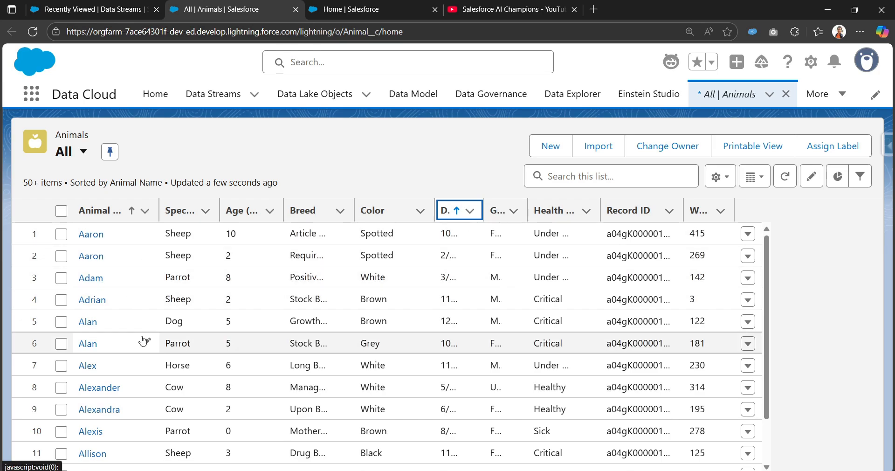
left_click(110, 14)
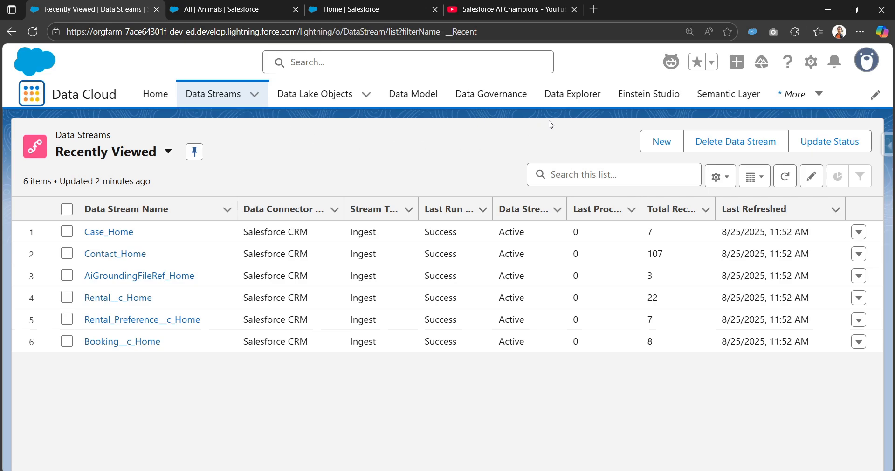
Start a new data stream and read the data source instructions and the connected sources.
left_click(668, 145)
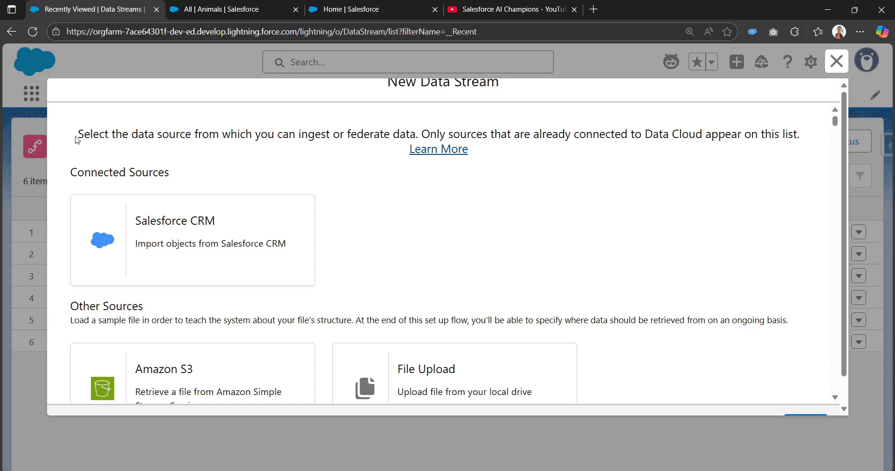
left_click_drag(78, 134, 415, 138)
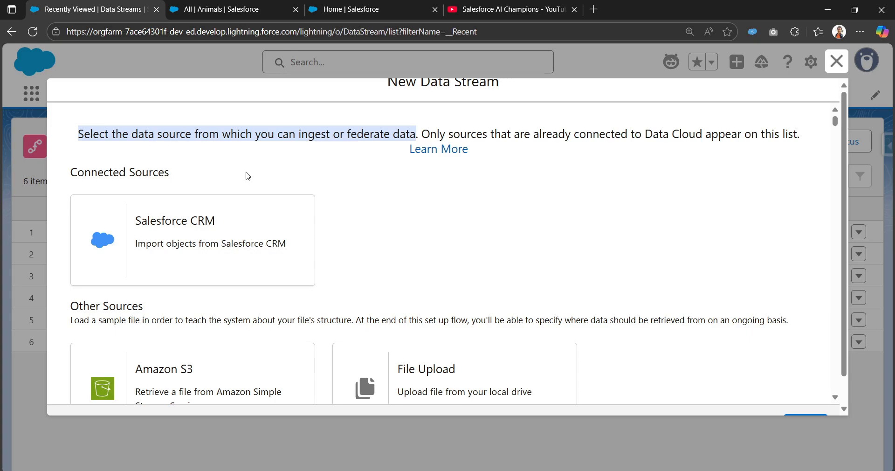
left_click(343, 180)
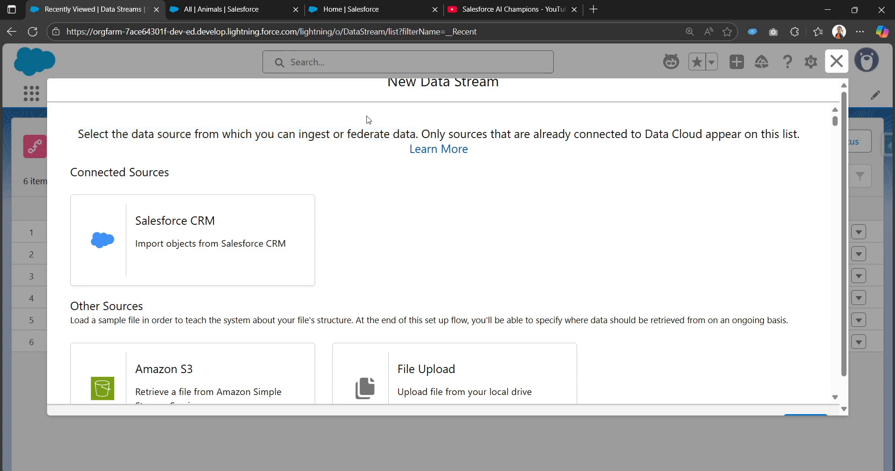
left_click_drag(423, 133, 800, 135)
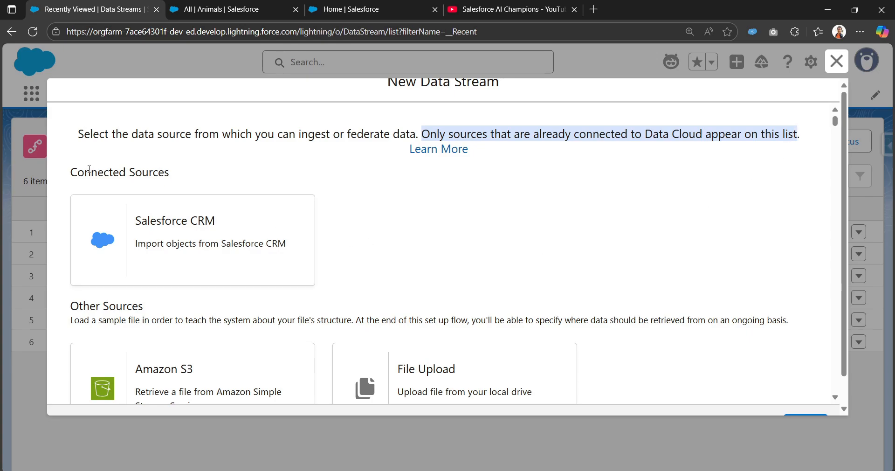
left_click_drag(72, 172, 173, 176)
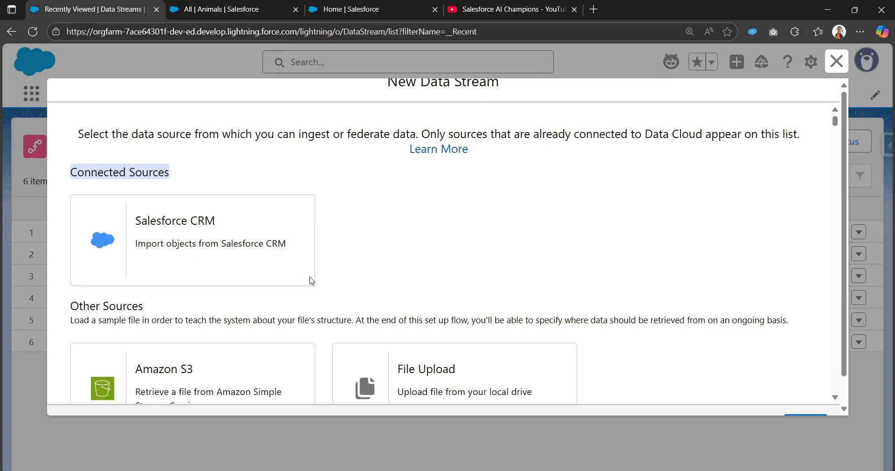
left_click(248, 219)
left_click(272, 173)
Browse the other sources and the additional connectors offered for the new data stream.
scroll(106, 244, "down", 3)
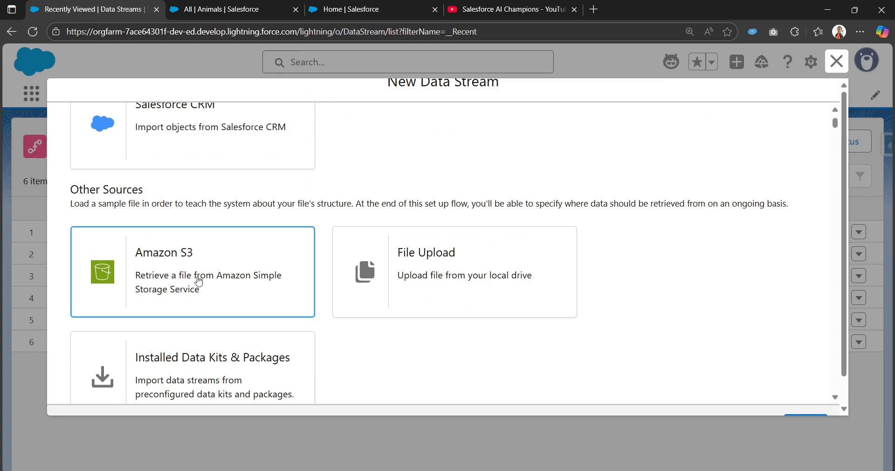
scroll(466, 317, "down", 3)
scroll(437, 328, "down", 5)
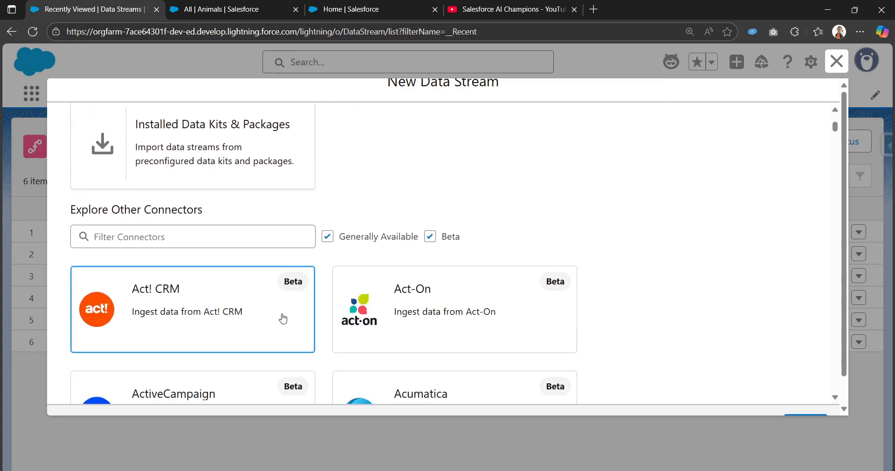
scroll(307, 233, "down", 7)
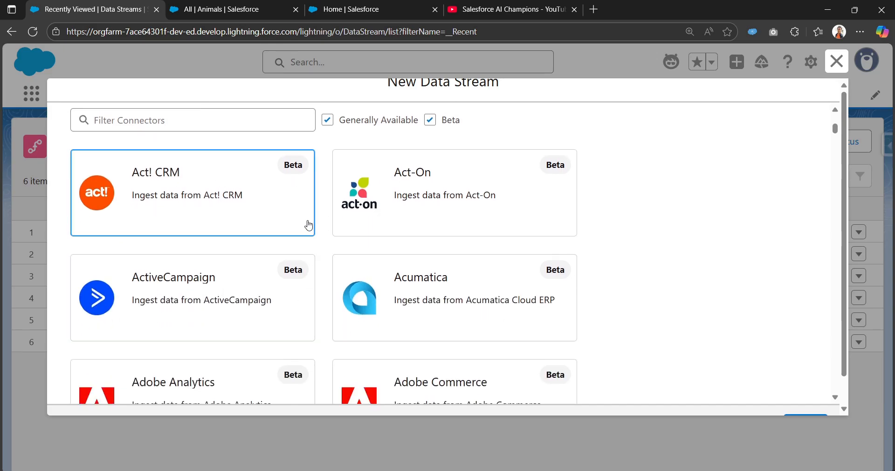
scroll(298, 259, "down", 3)
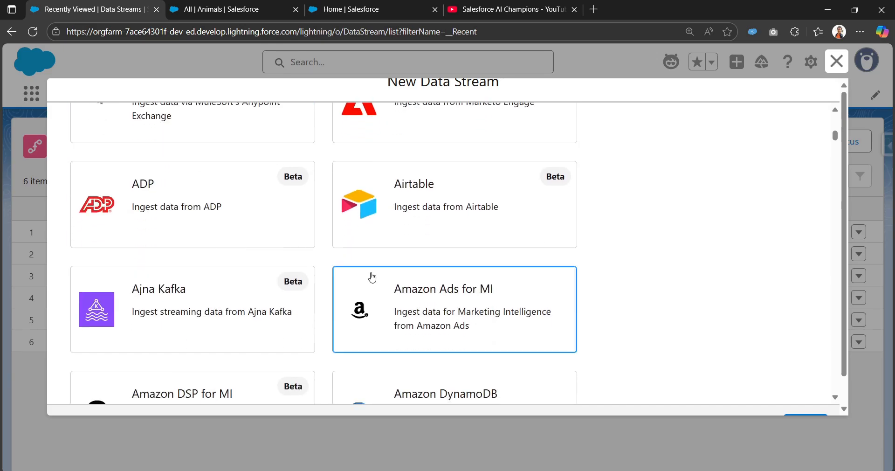
scroll(375, 246, "down", 9)
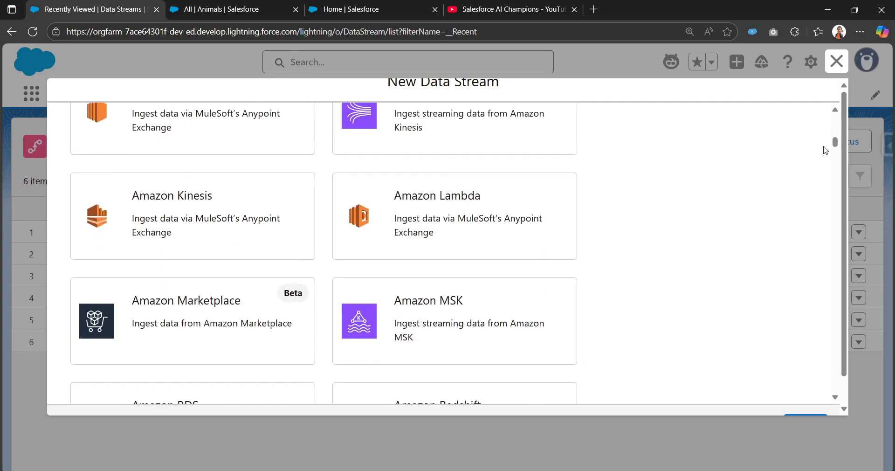
left_click_drag(834, 143, 837, 106)
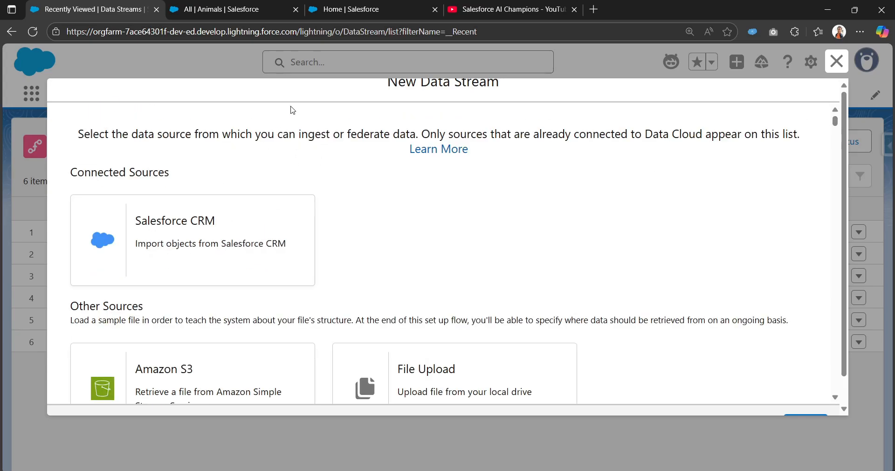
Recheck the Animals list, select Salesforce CRM as the data source, and continue to the org and object selection.
left_click(256, 17)
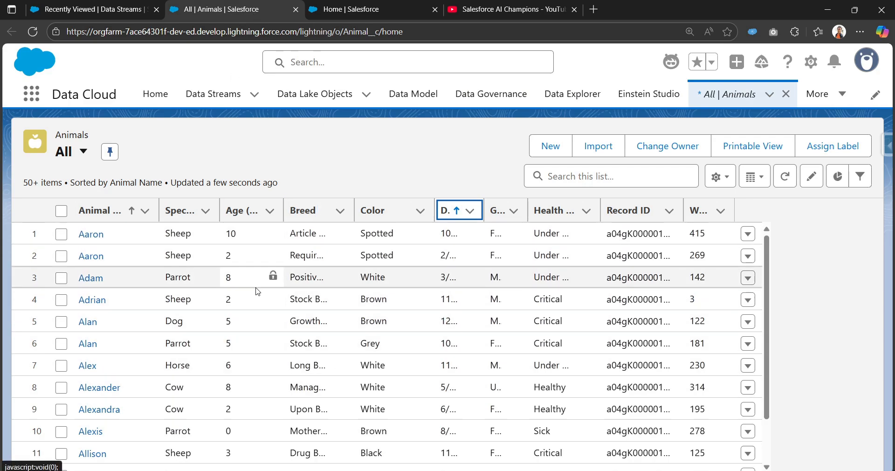
left_click(94, 10)
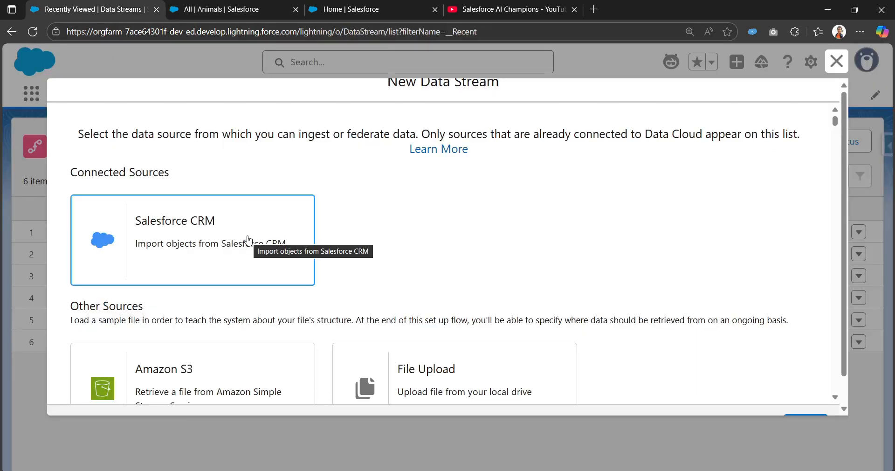
left_click(247, 239)
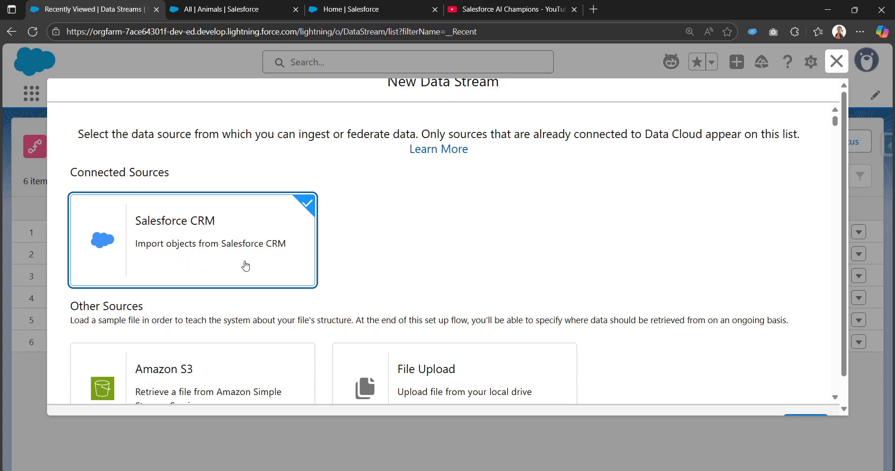
scroll(245, 265, "down", 4)
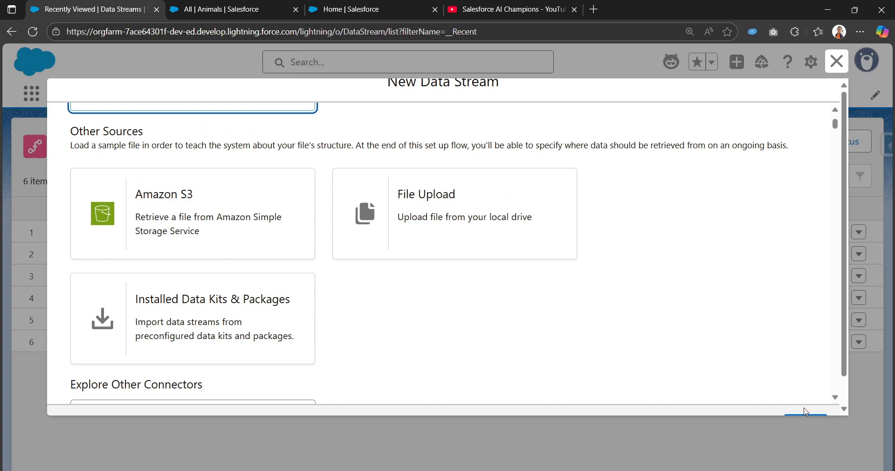
key("ctrl+minus")
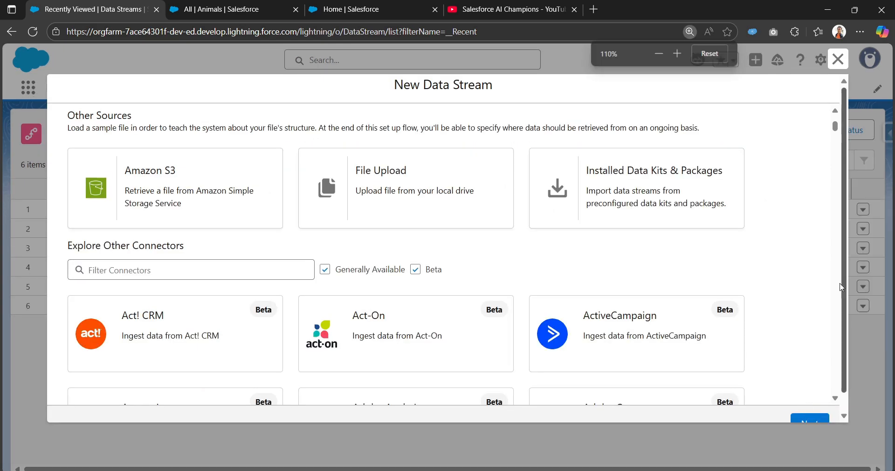
left_click(810, 405)
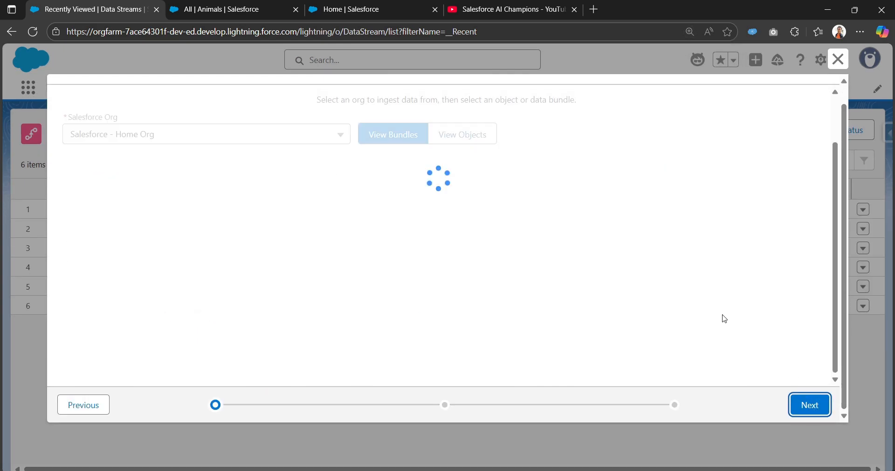
Find the Animal object among the Home Org's Salesforce objects, select it, and continue to its details.
key("ctrl+plus")
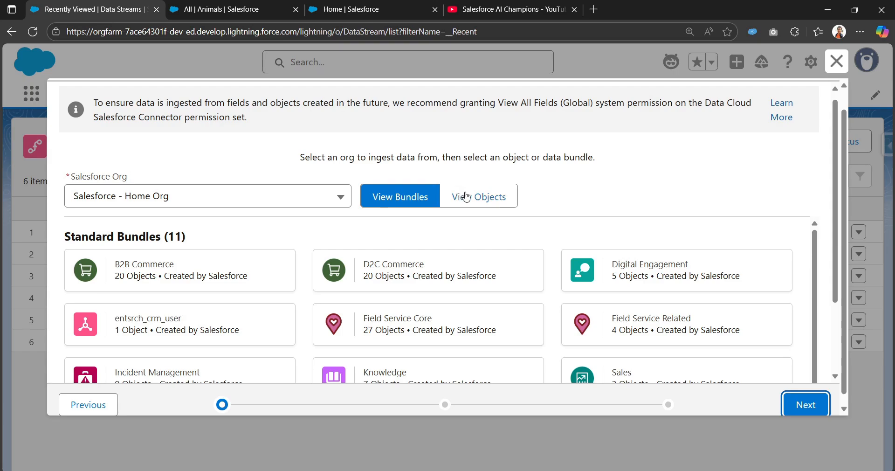
left_click(483, 202)
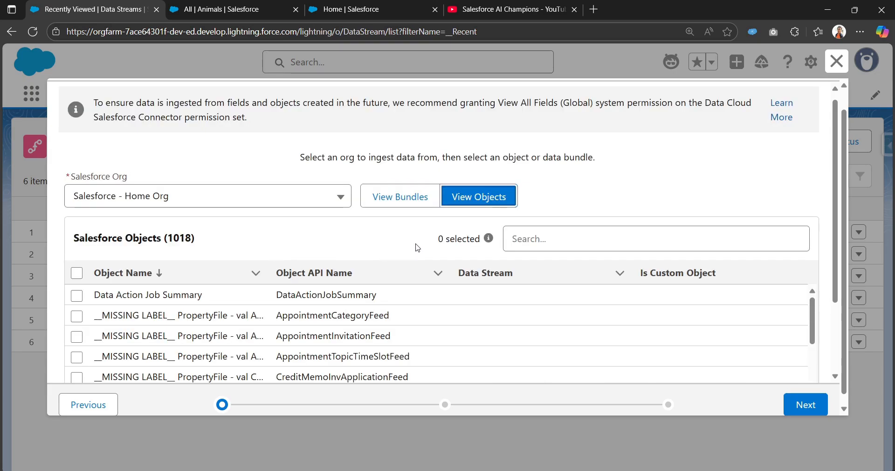
left_click(545, 239)
type("anima")
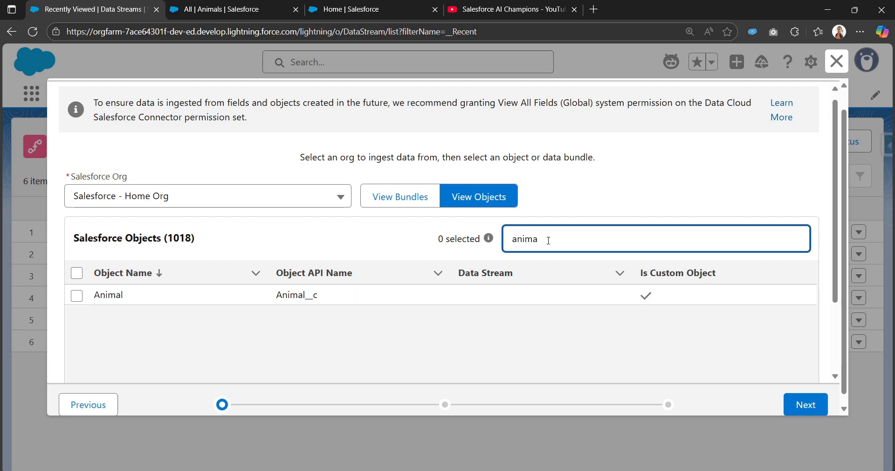
left_click(78, 297)
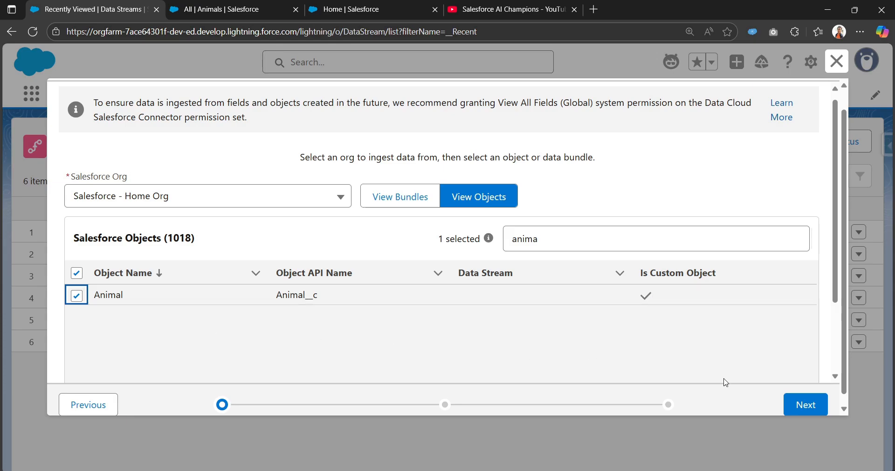
left_click(805, 405)
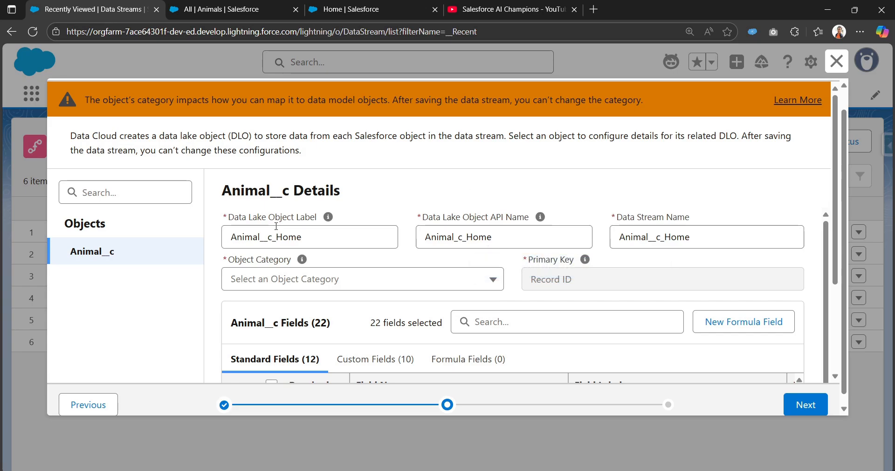
Review the Animal__c data lake object's label and API name, and set its object category to Other.
left_click(311, 235)
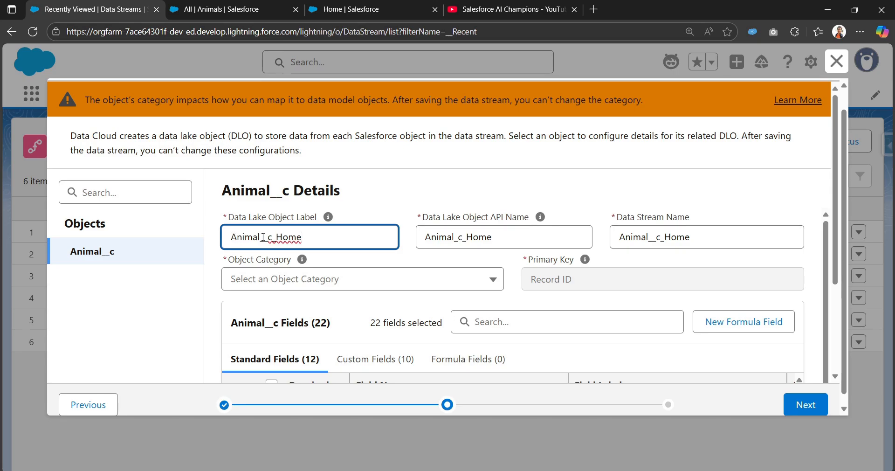
left_click_drag(497, 237, 422, 237)
scroll(539, 269, "down", 1)
scroll(575, 270, "up", 1)
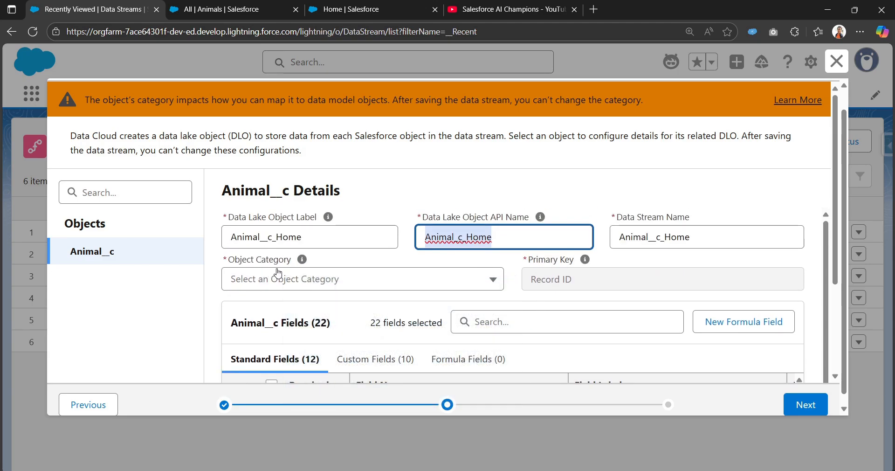
mouse_move(303, 264)
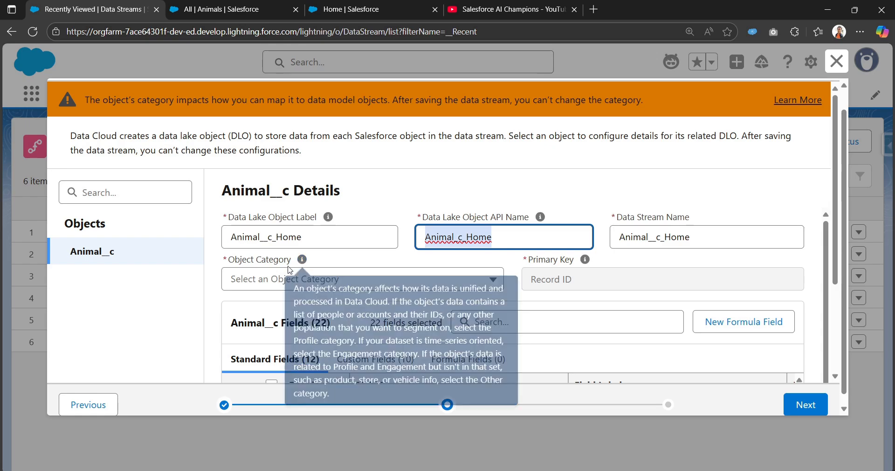
left_click(272, 283)
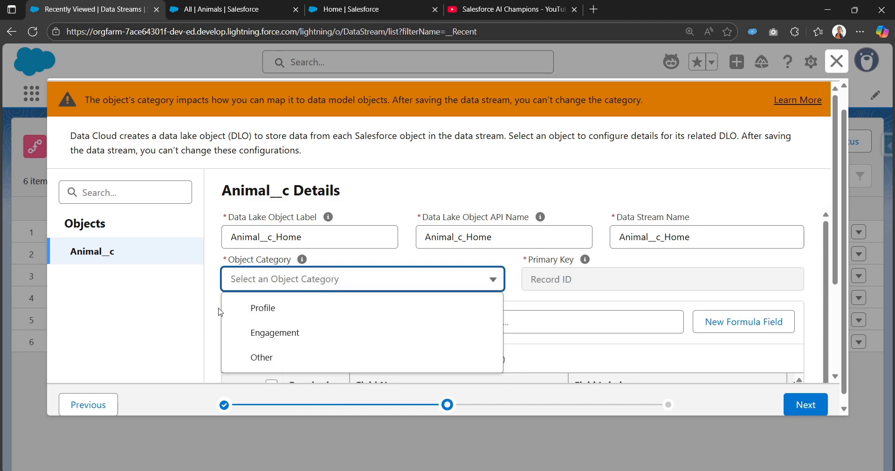
left_click(275, 358)
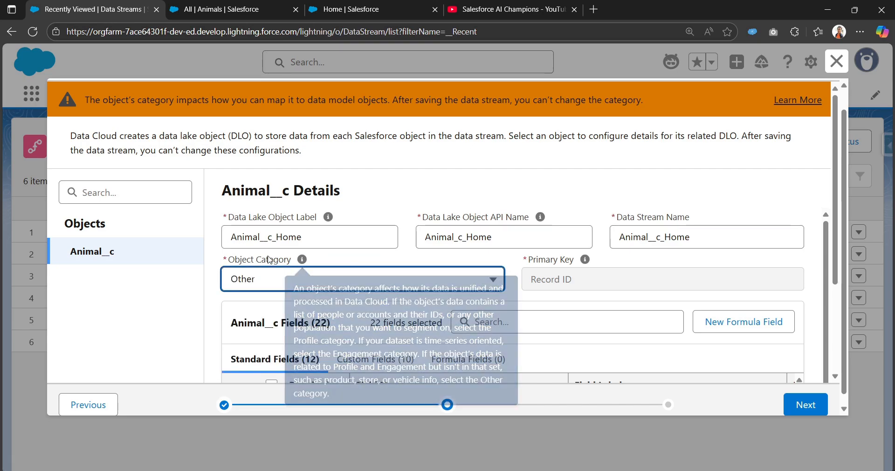
Examine the standard fields selected for Animal__c and display its custom fields.
scroll(287, 280, "down", 2)
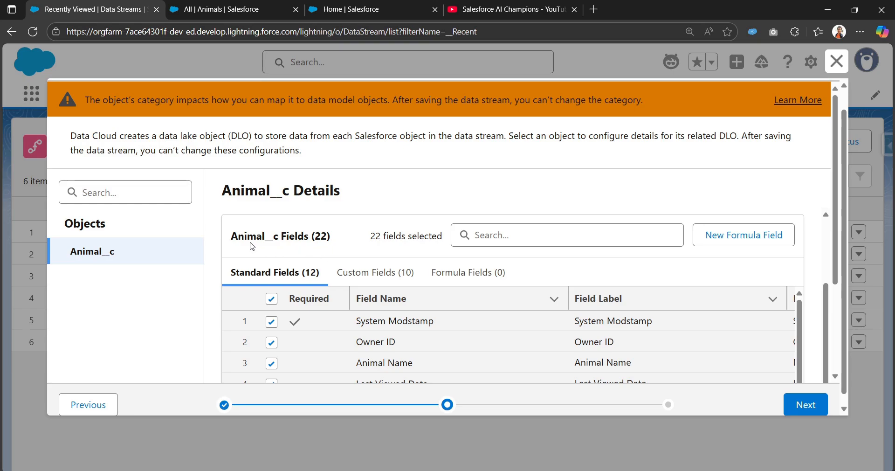
scroll(279, 300, "down", 1)
scroll(280, 303, "down", 3)
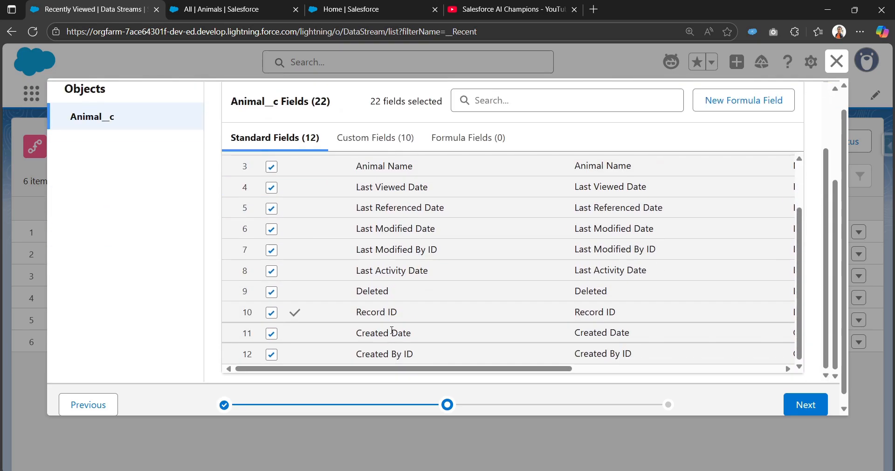
scroll(379, 271, "up", 2)
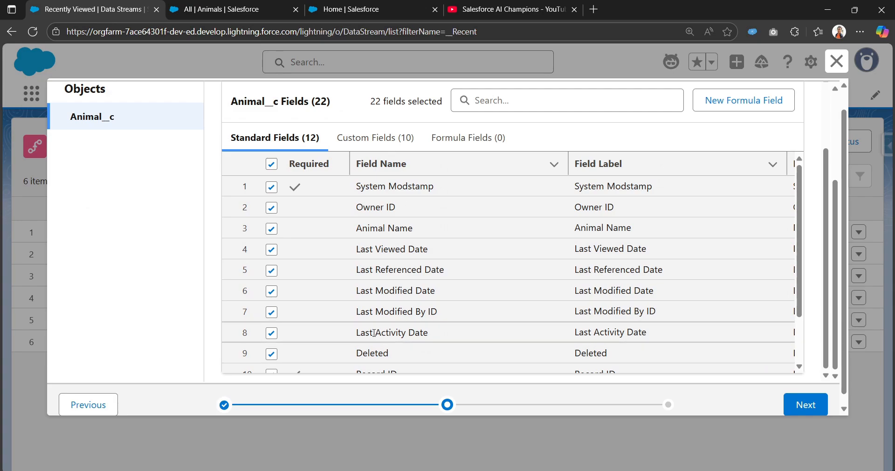
scroll(275, 331, "up", 2)
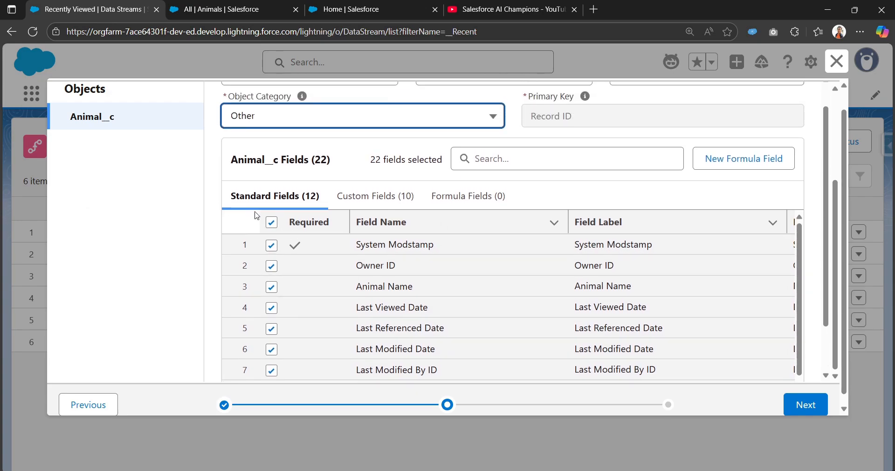
left_click(373, 196)
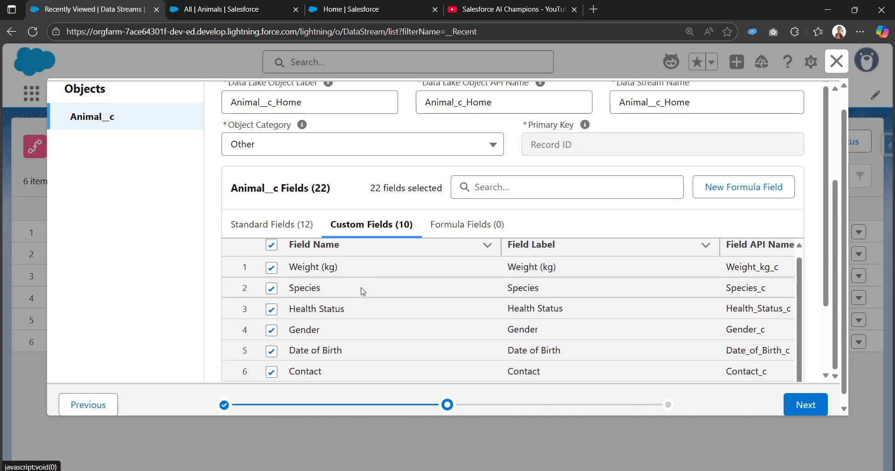
Examine the custom fields selected for Animal__c and check its formula fields.
scroll(341, 322, "down", 3)
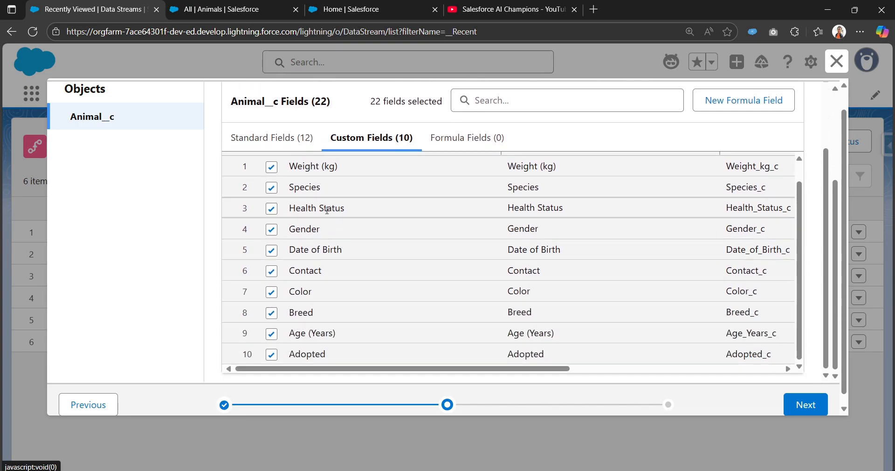
scroll(327, 207, "up", 1)
scroll(319, 244, "up", 2)
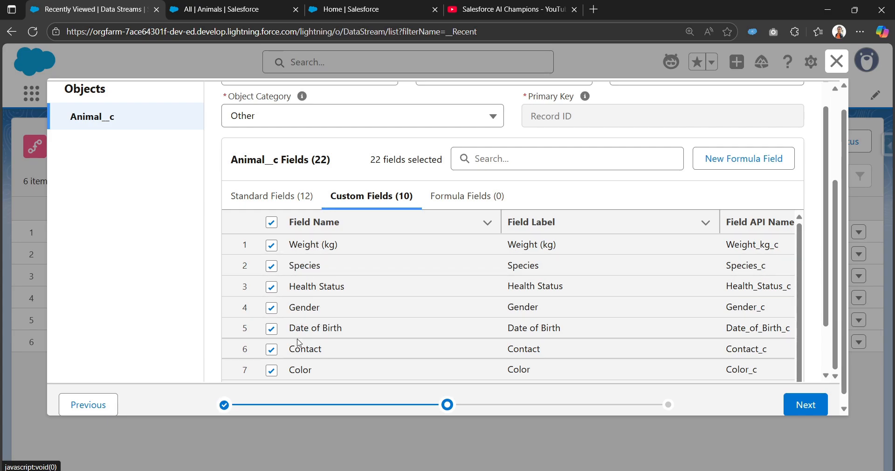
scroll(381, 338, "down", 1)
scroll(380, 336, "up", 1)
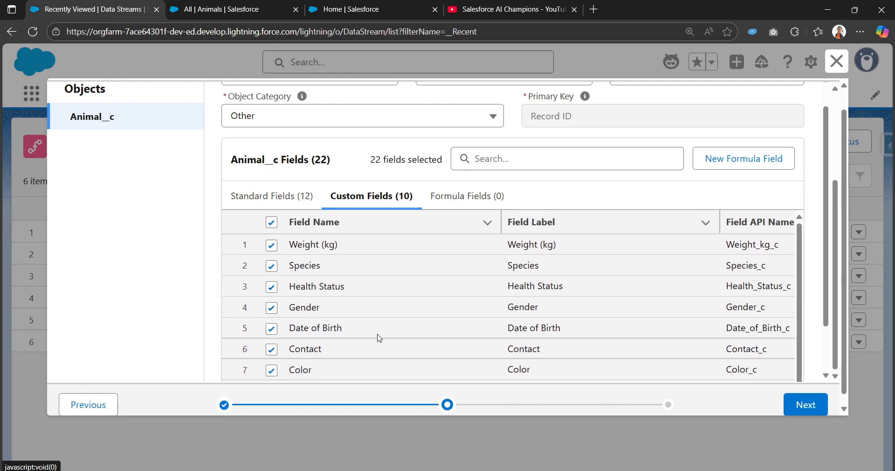
left_click(438, 200)
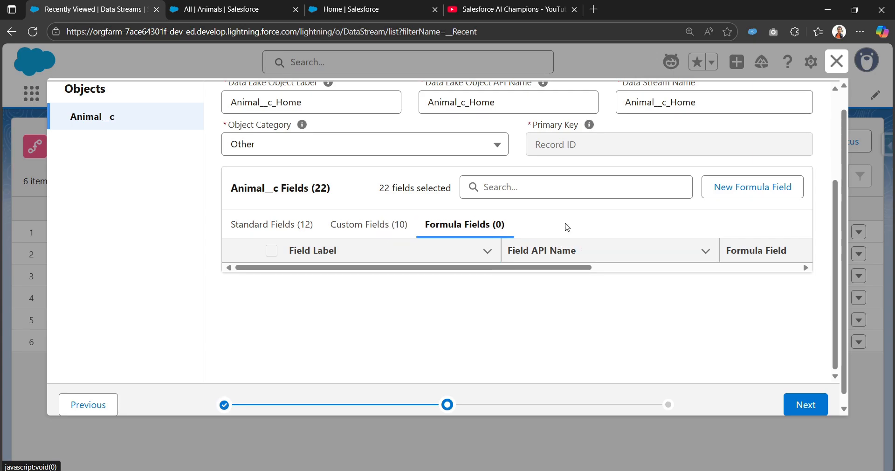
left_click(376, 226)
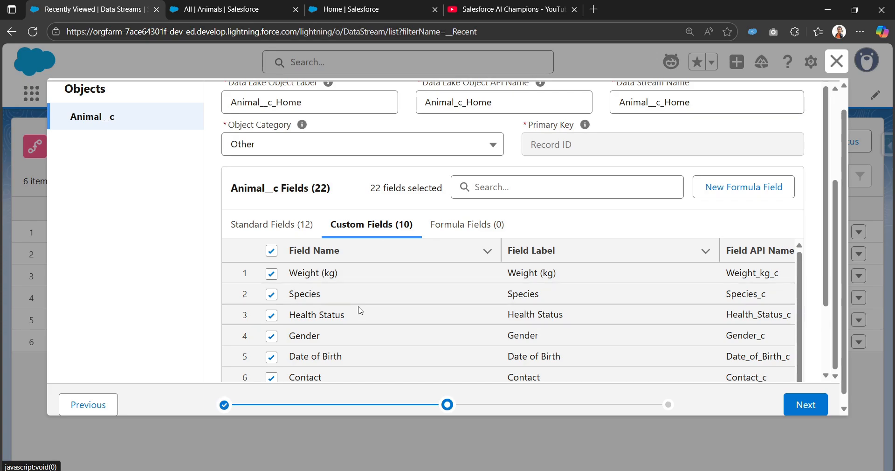
Review the full custom field list again, compare it with the standard fields, and return to the Animal__c details.
scroll(360, 311, "up", 1)
scroll(360, 311, "down", 2)
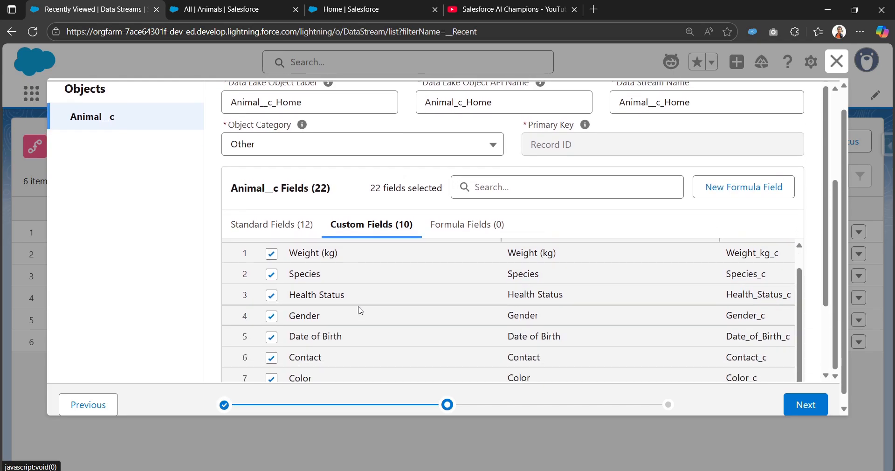
scroll(354, 309, "down", 1)
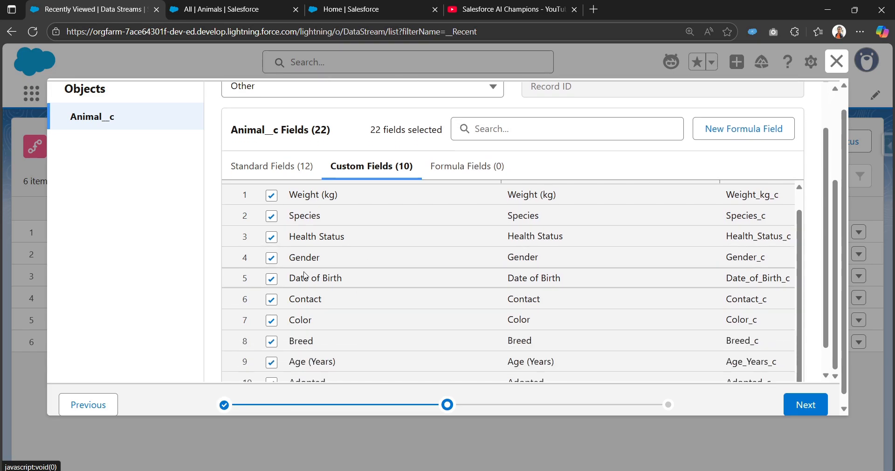
scroll(305, 280, "down", 1)
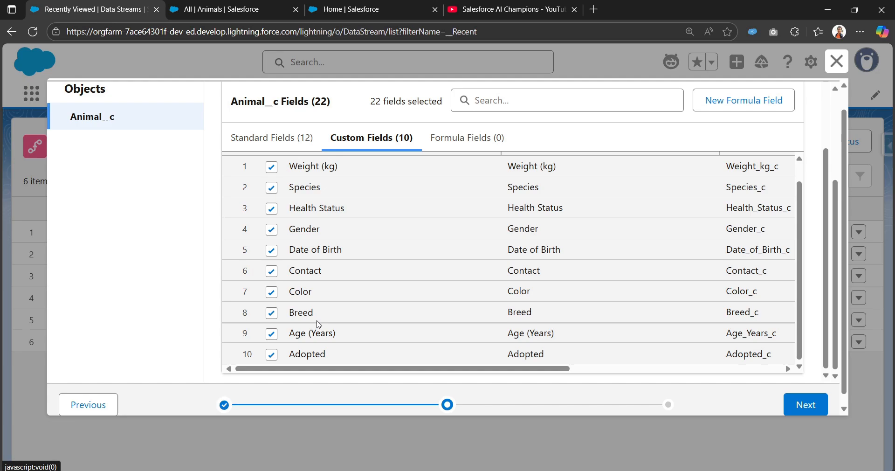
left_click(296, 149)
scroll(316, 253, "down", 2)
left_click(375, 138)
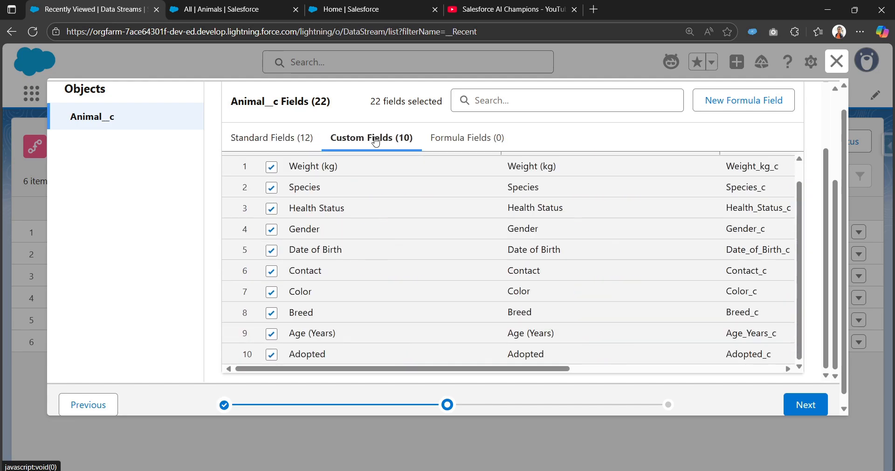
scroll(476, 267, "down", 1)
scroll(471, 271, "up", 2)
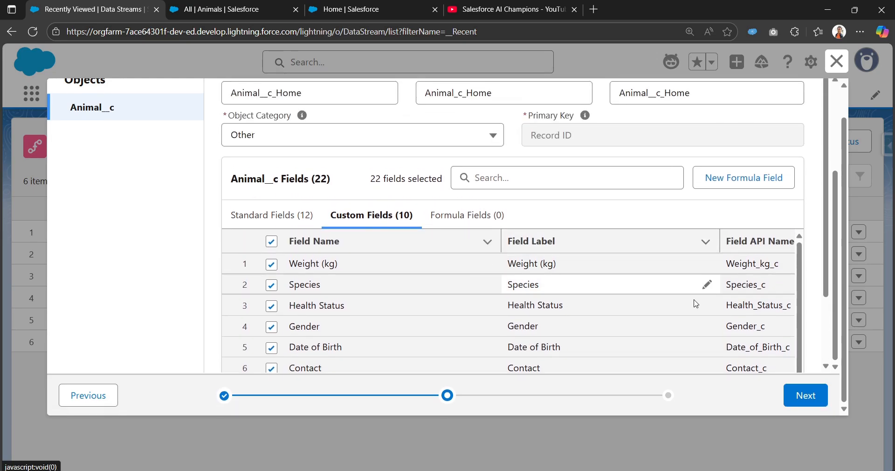
scroll(648, 326, "up", 3)
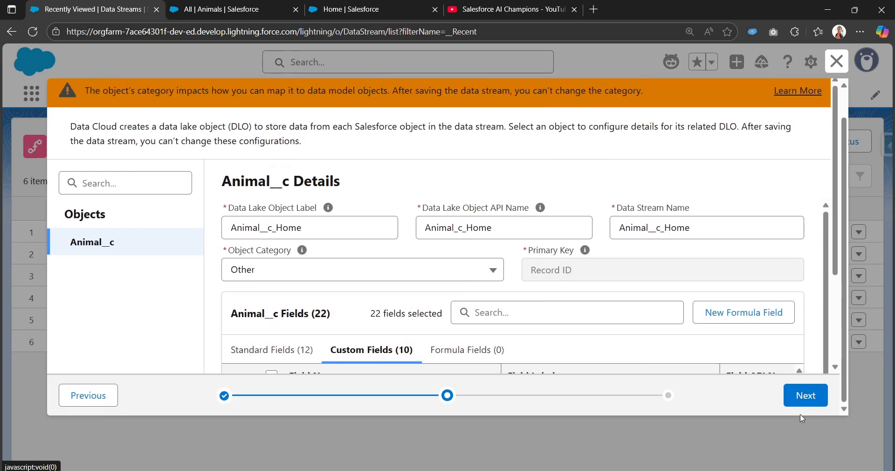
Continue to the data stream's final settings and choose the default data space.
left_click(805, 395)
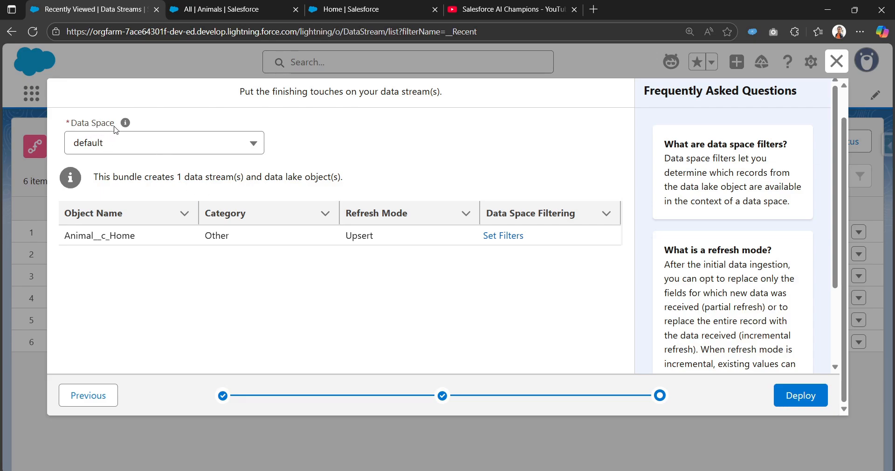
left_click(116, 144)
left_click(116, 160)
Open the data space filter settings for Animal__c_Home and start a filter on the Animal_c_Home object.
left_click(507, 238)
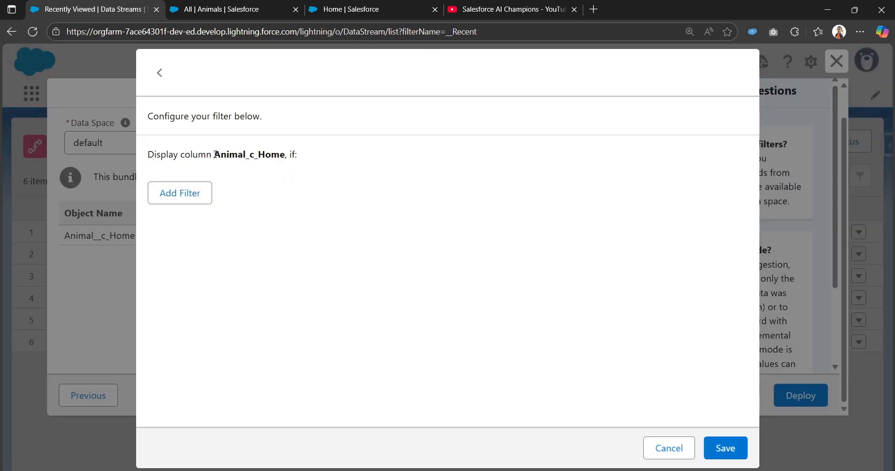
left_click_drag(148, 154, 303, 162)
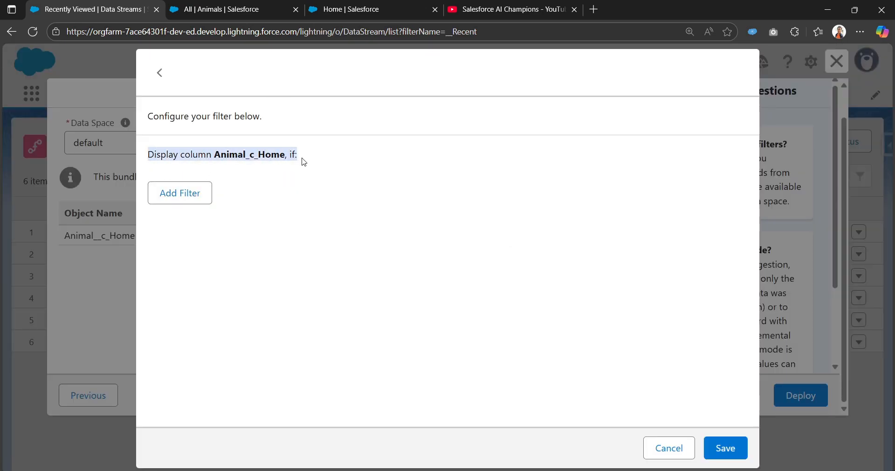
left_click(202, 193)
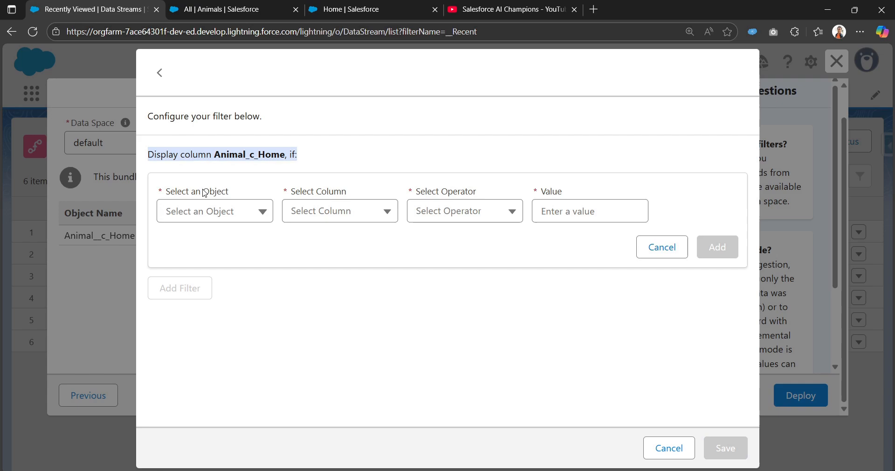
left_click(259, 211)
left_click(259, 237)
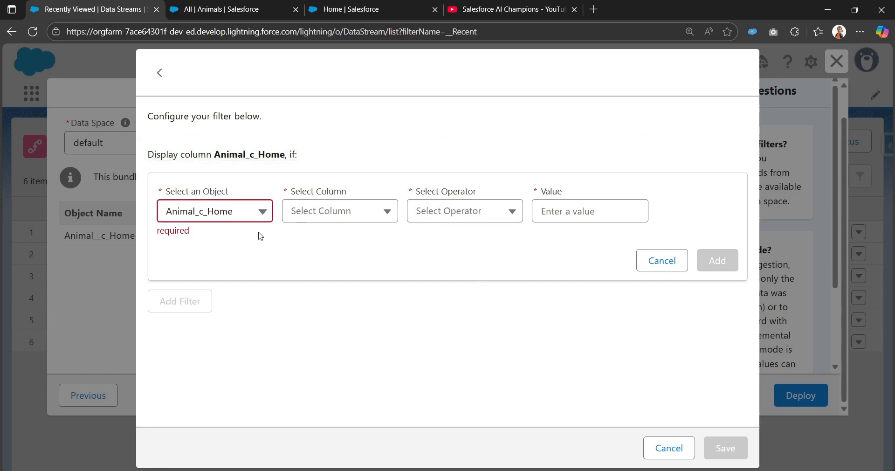
Add the filter condition Age (Years) GREATER THAN 1.
left_click(343, 210)
scroll(345, 317, "down", 3)
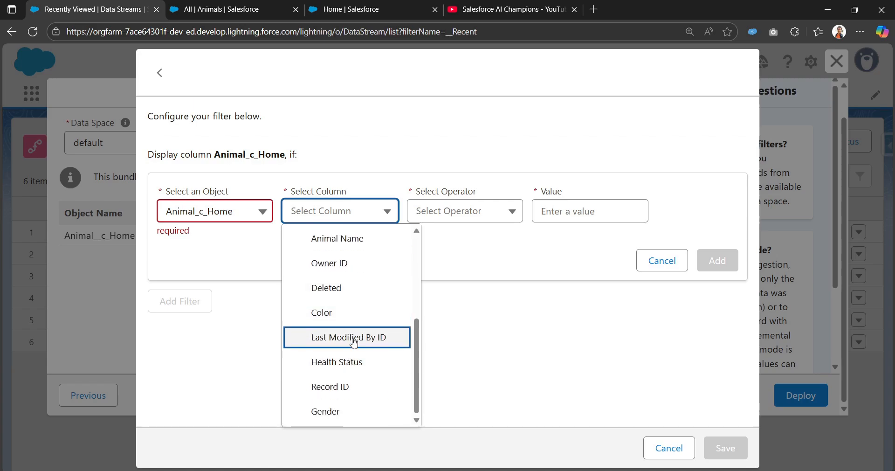
scroll(354, 343, "up", 5)
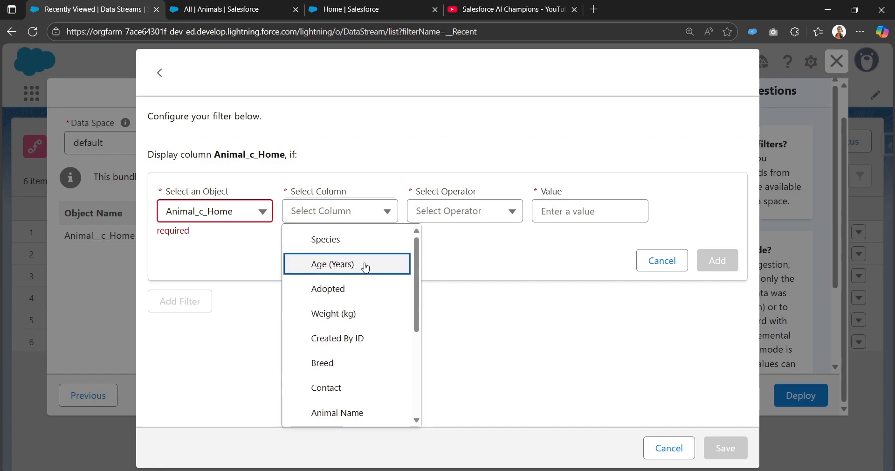
left_click(365, 264)
left_click(449, 213)
left_click(451, 337)
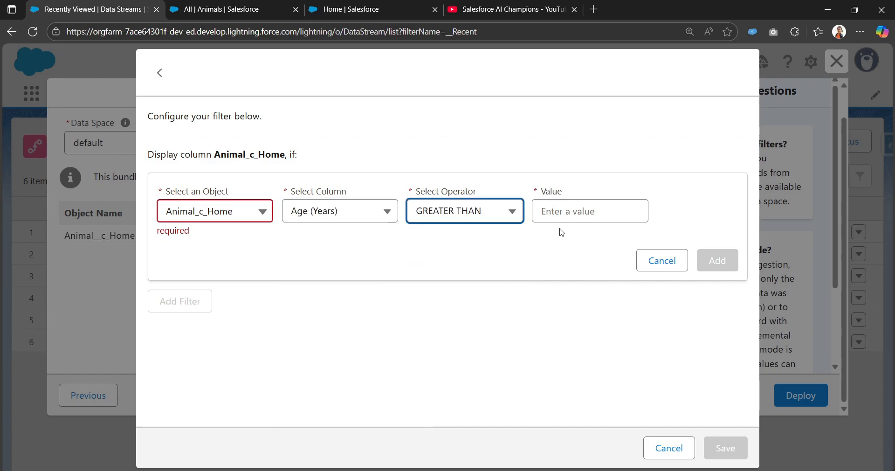
left_click(561, 215)
type("1")
left_click(535, 321)
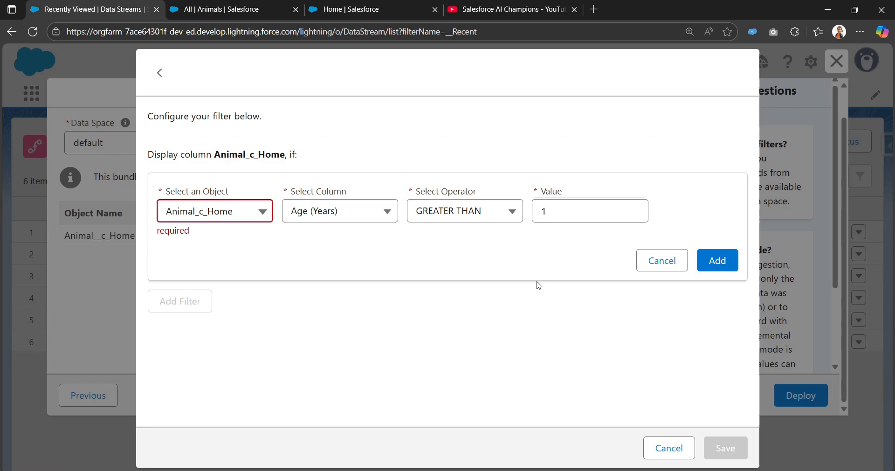
left_click(716, 261)
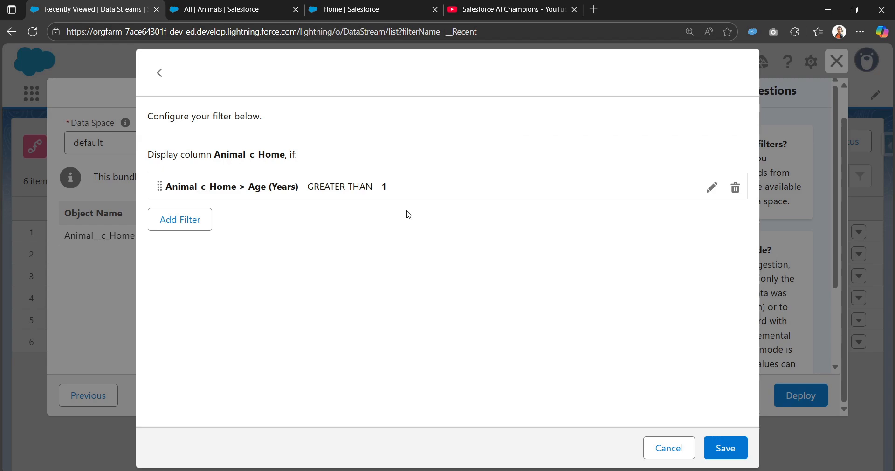
Delete the Age (Years) filter and return to the data stream's final settings.
left_click(736, 189)
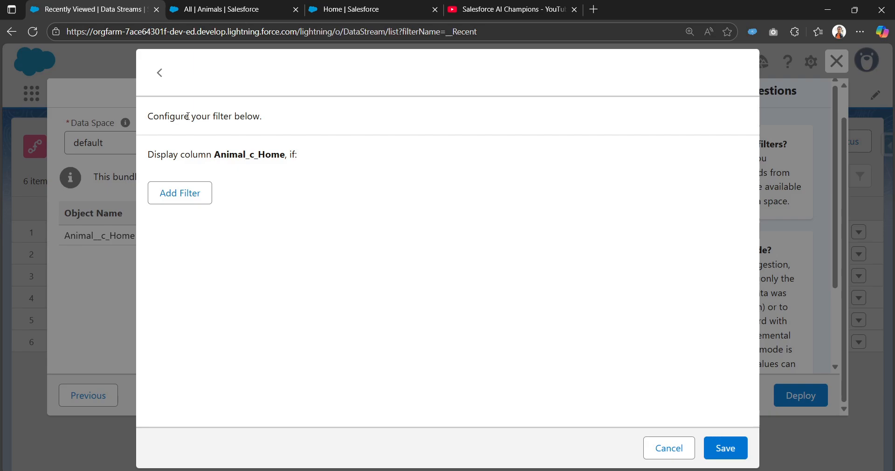
left_click(160, 72)
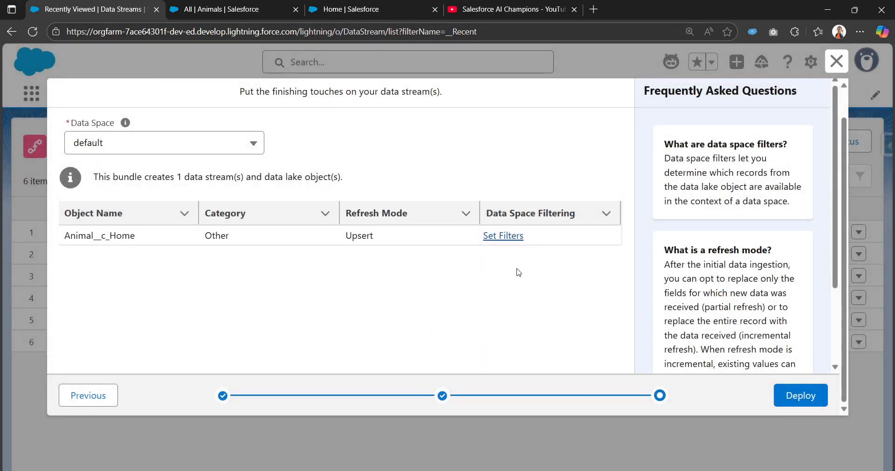
Deploy the data stream and open the Animal__c_Home record from the data stream list.
scroll(792, 254, "down", 3)
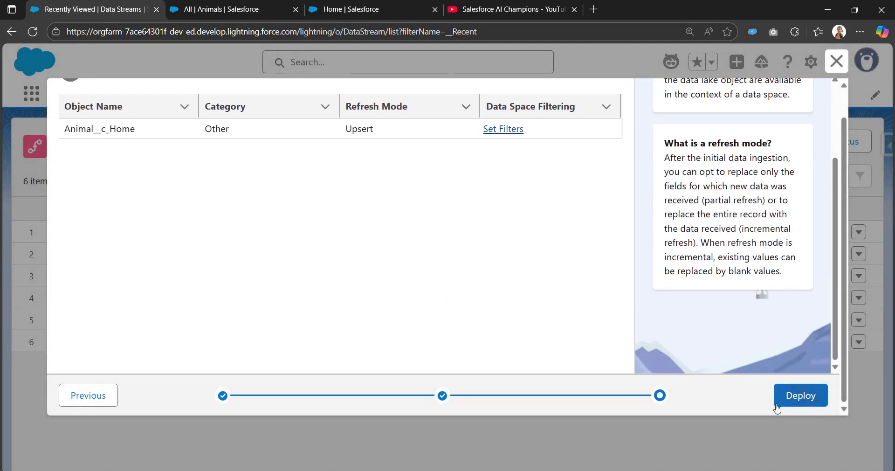
left_click(801, 397)
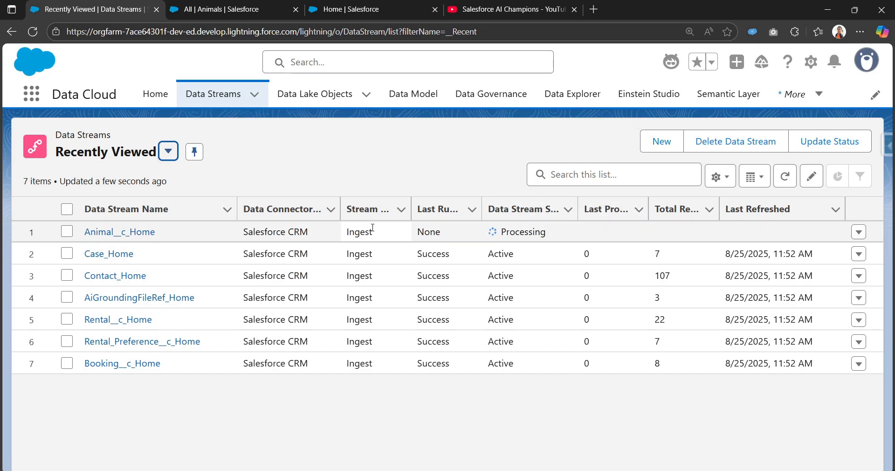
double_click(353, 232)
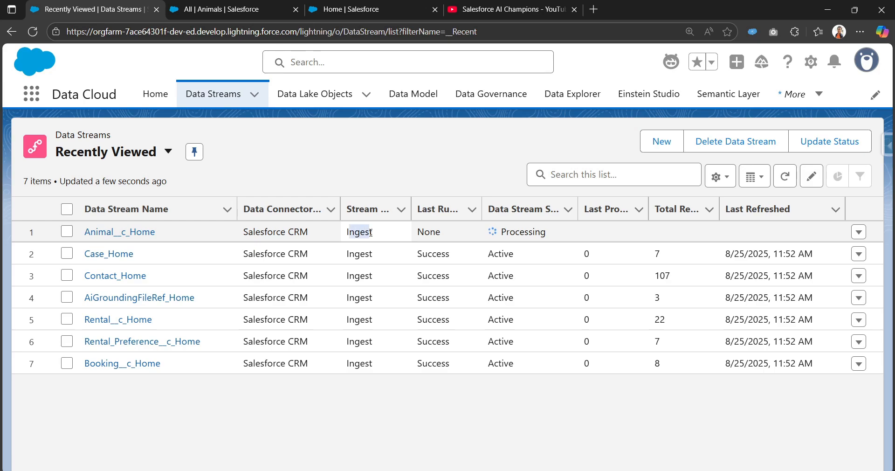
left_click(138, 232)
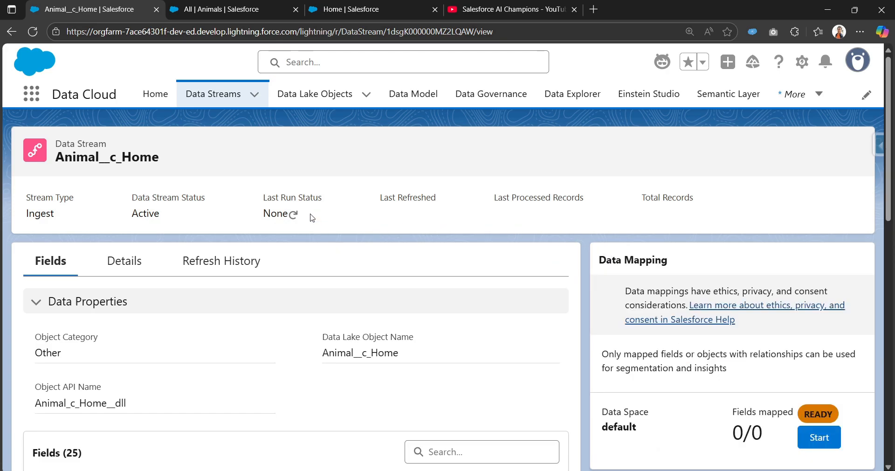
Check the data stream status of Animal__c_Home, start an immediate refresh, and check the last run status.
left_click_drag(131, 200, 205, 201)
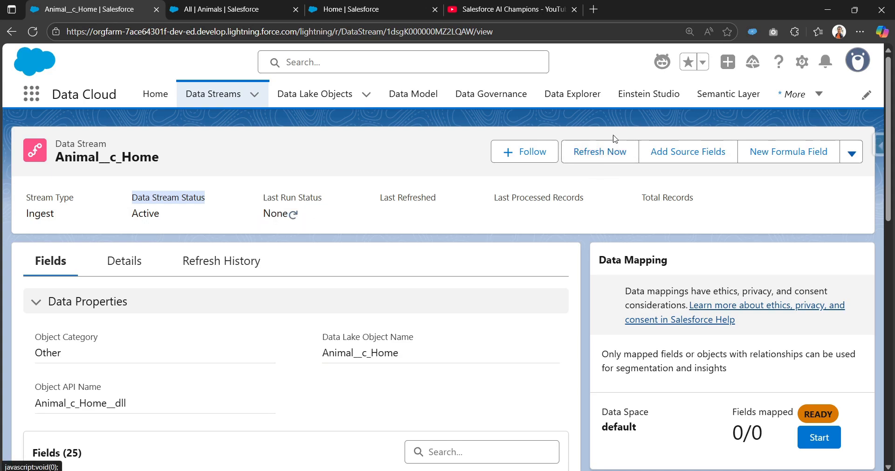
left_click(605, 161)
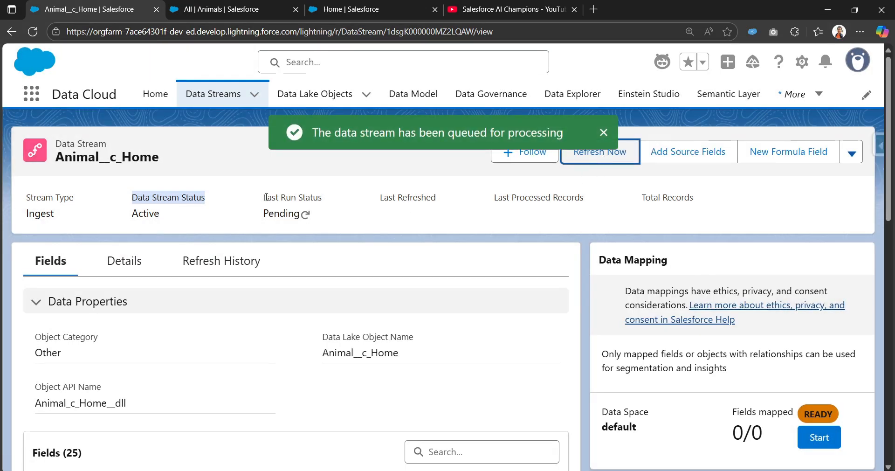
left_click_drag(264, 197, 322, 198)
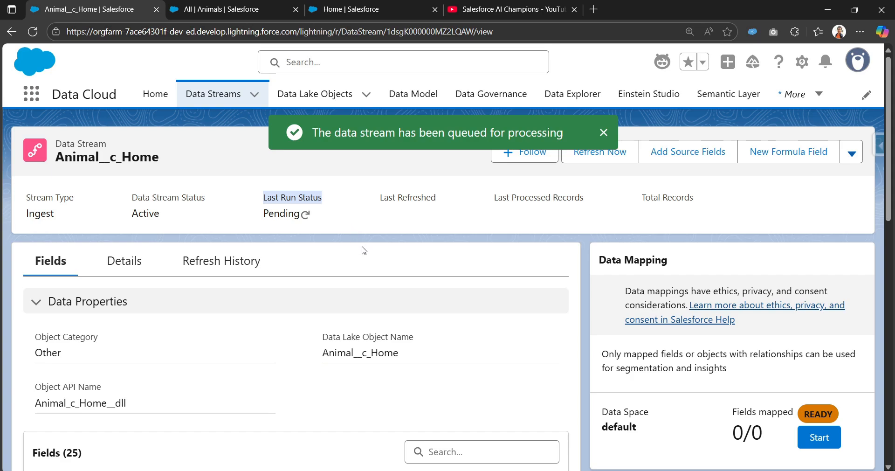
scroll(362, 250, "down", 3)
scroll(326, 233, "up", 3)
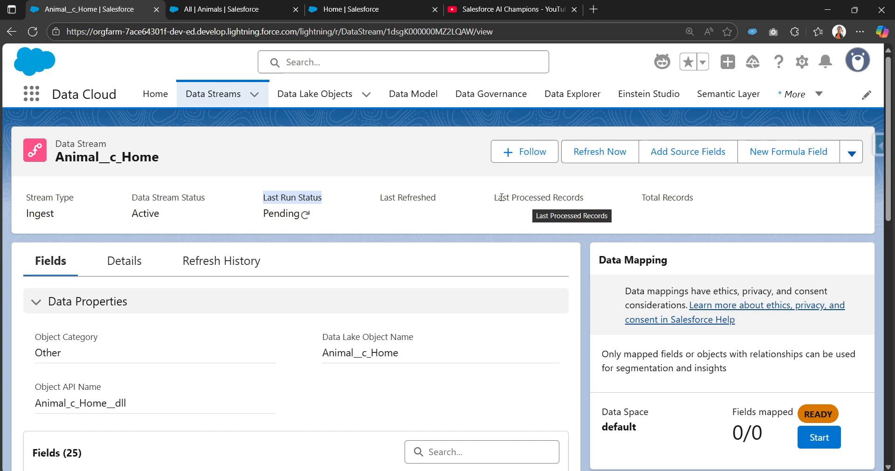
Check the processed and total record values of Animal__c_Home and examine its list of ingested fields.
left_click_drag(495, 197, 584, 200)
left_click_drag(642, 198, 694, 207)
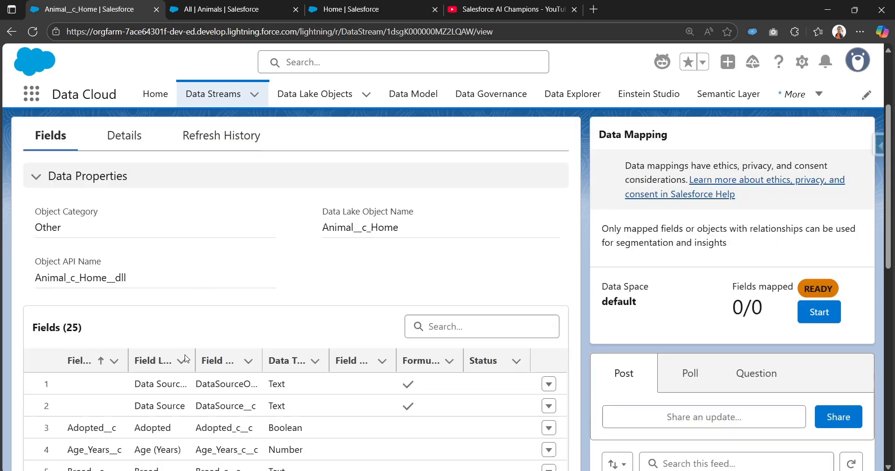
scroll(187, 356, "down", 7)
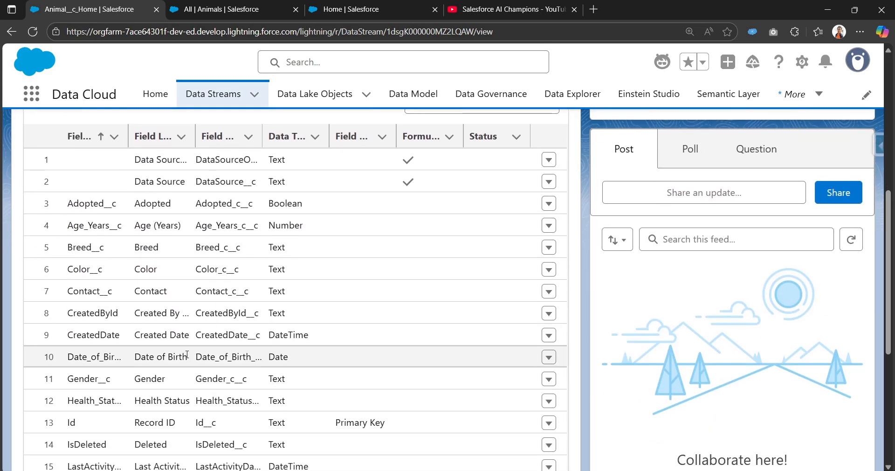
scroll(187, 356, "down", 3)
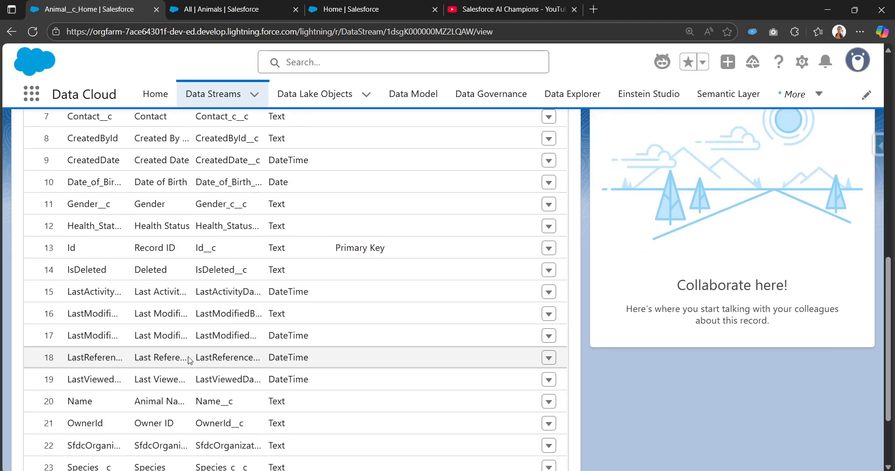
scroll(190, 359, "up", 10)
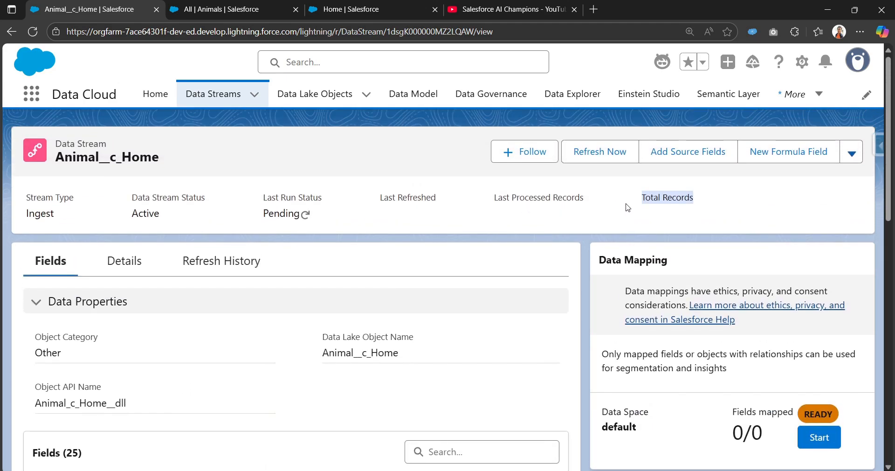
Examine the ingested fields of the Animal__c_Home data stream and check the Fields mapped value under its data mapping.
scroll(82, 358, "down", 10)
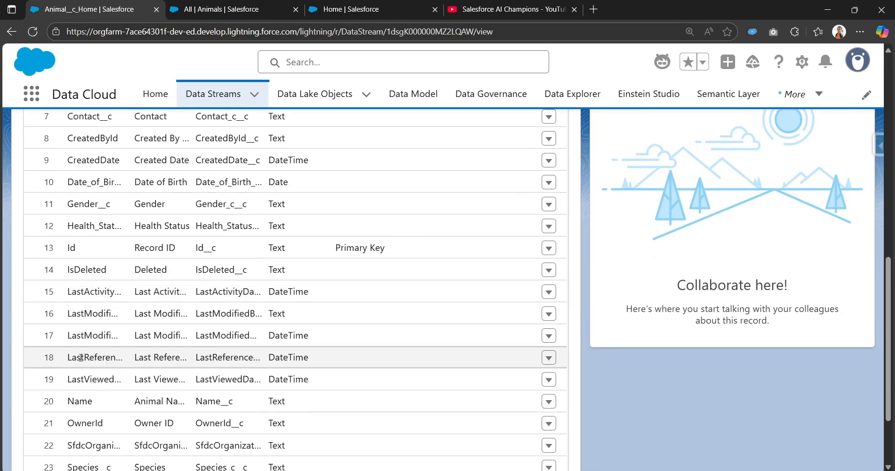
scroll(84, 327, "up", 10)
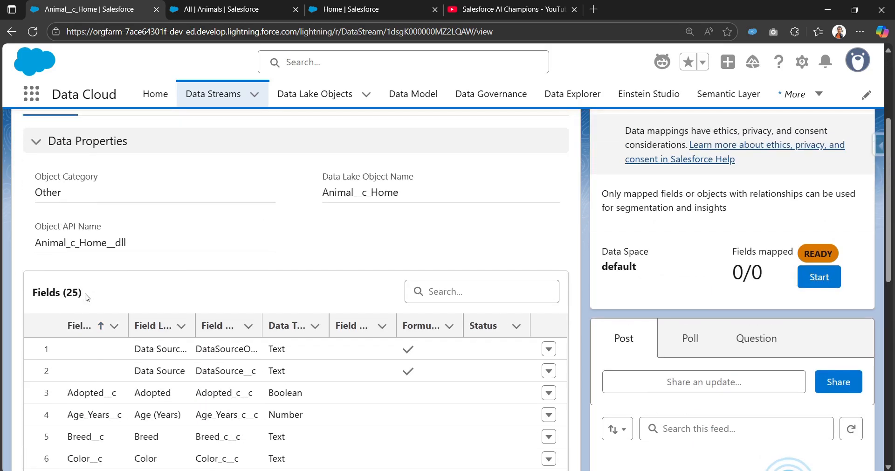
scroll(84, 312, "down", 3)
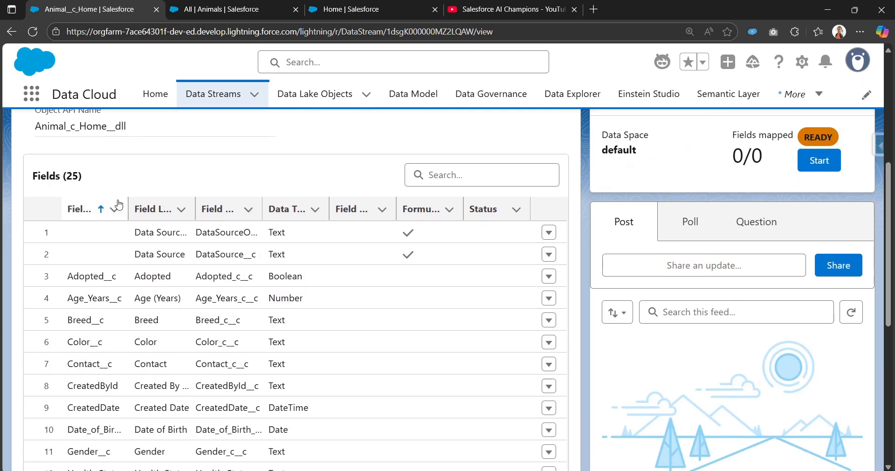
scroll(116, 293, "up", 3)
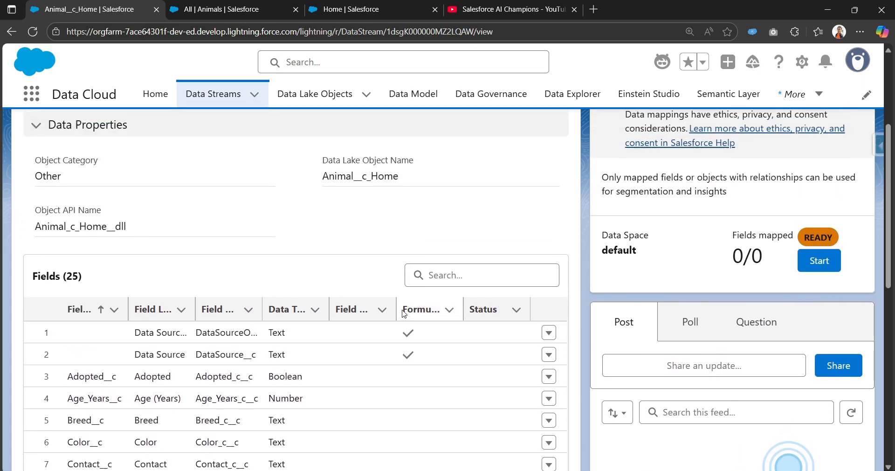
left_click_drag(729, 252, 792, 253)
scroll(726, 295, "up", 3)
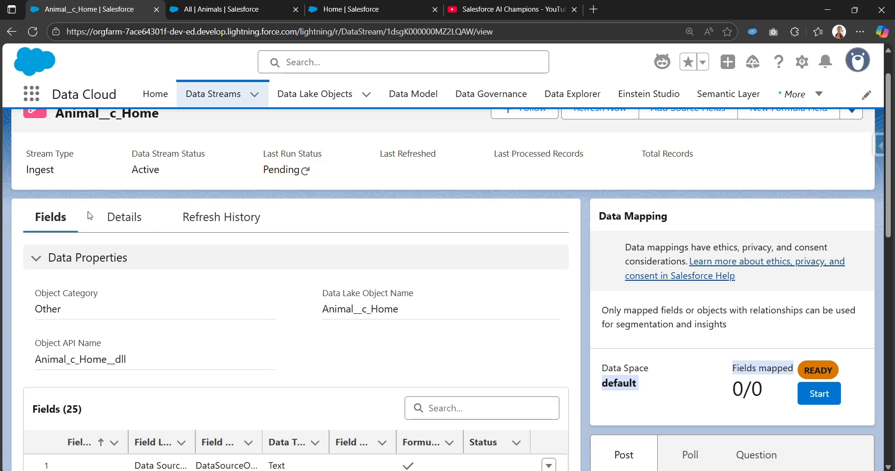
Examine the details of Animal__c_Home, including its general information, refresh mode and data stream definition.
left_click(124, 227)
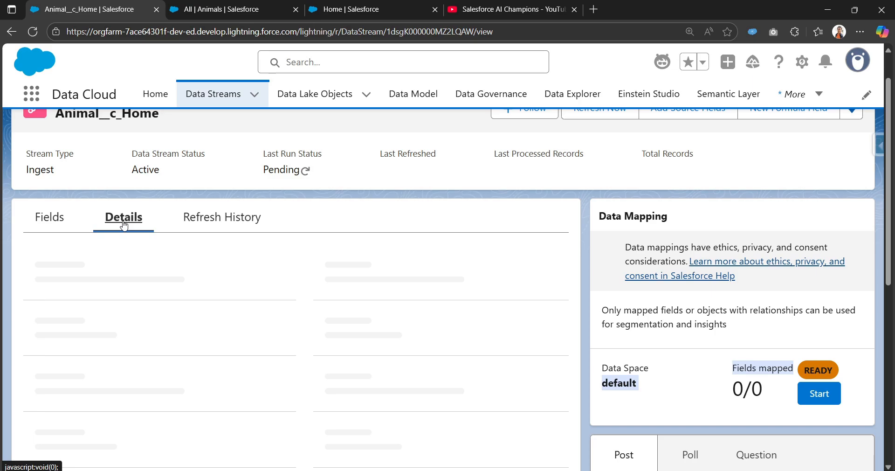
scroll(160, 340, "down", 1)
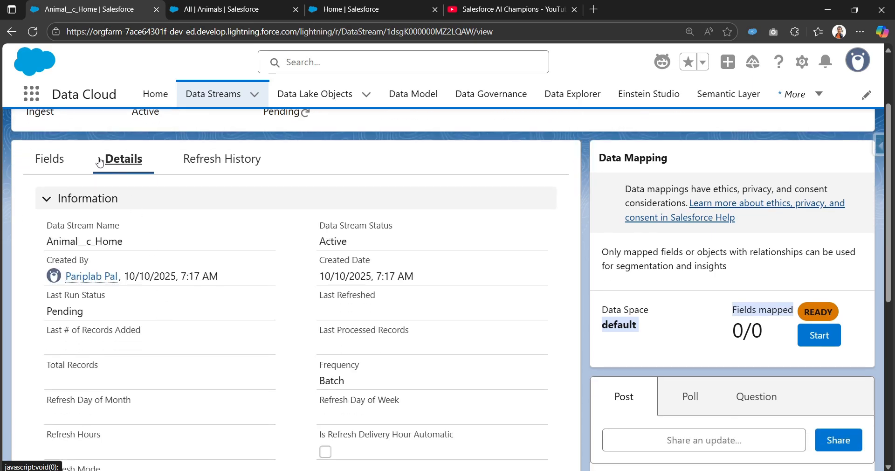
scroll(154, 322, "down", 5)
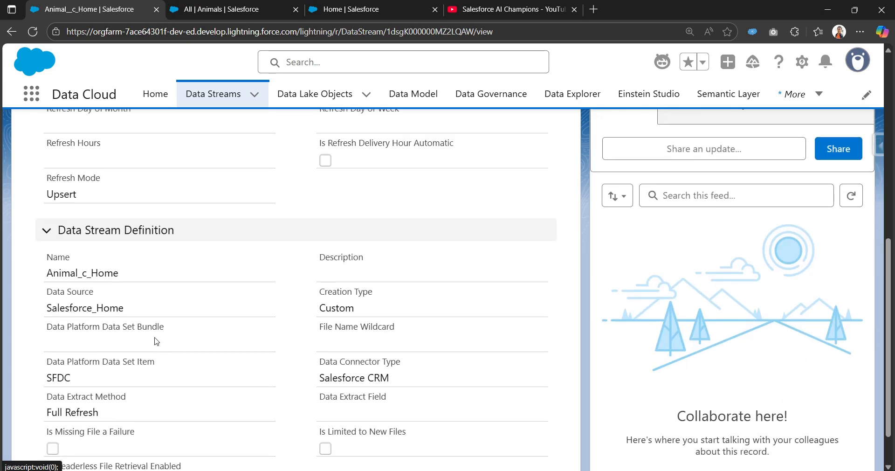
scroll(85, 289, "down", 1)
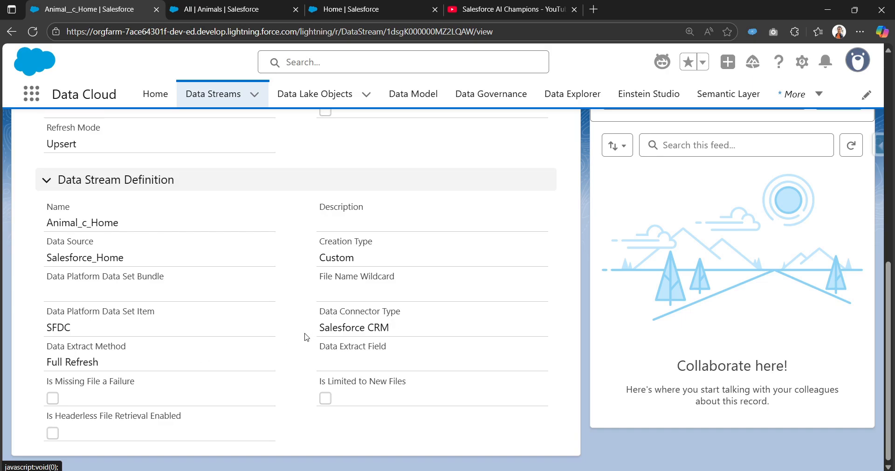
scroll(202, 336, "up", 7)
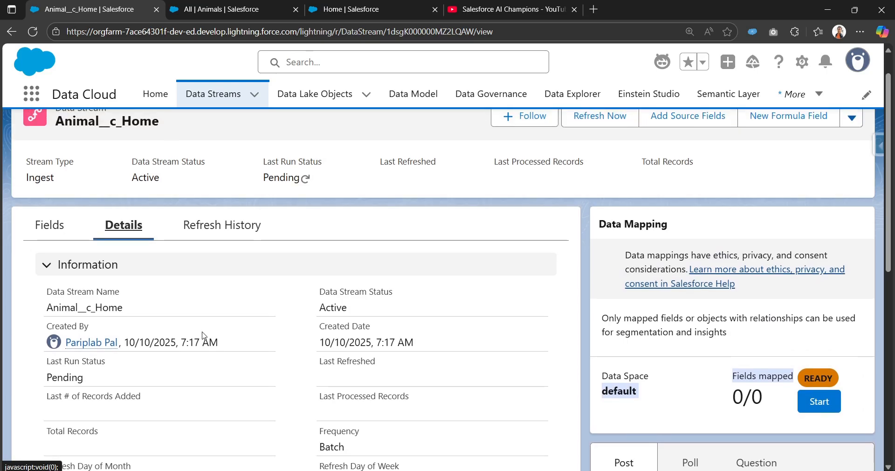
Check the refresh history of Animal__c_Home and look through its field list again.
left_click(186, 242)
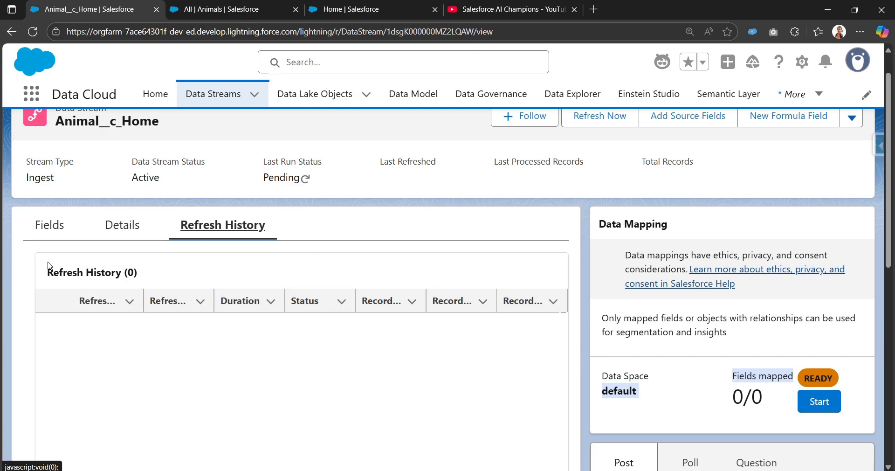
left_click(46, 227)
scroll(295, 344, "up", 1)
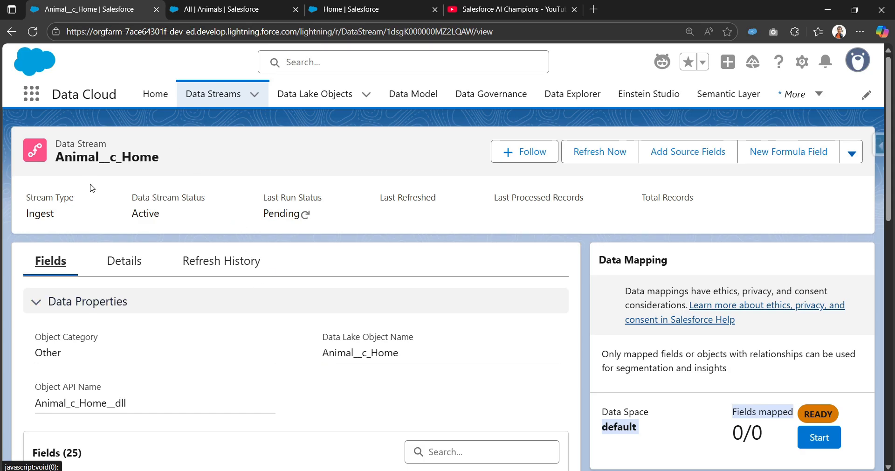
scroll(167, 247, "down", 1)
scroll(167, 247, "down", 9)
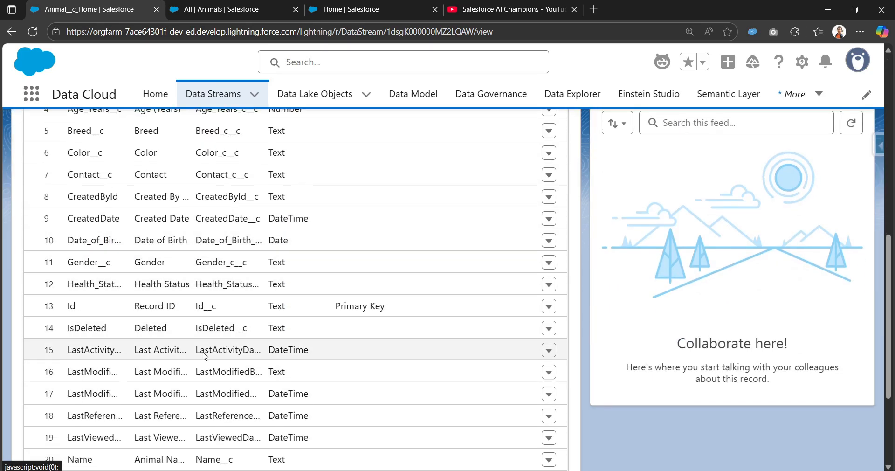
scroll(354, 323, "up", 5)
scroll(354, 322, "up", 5)
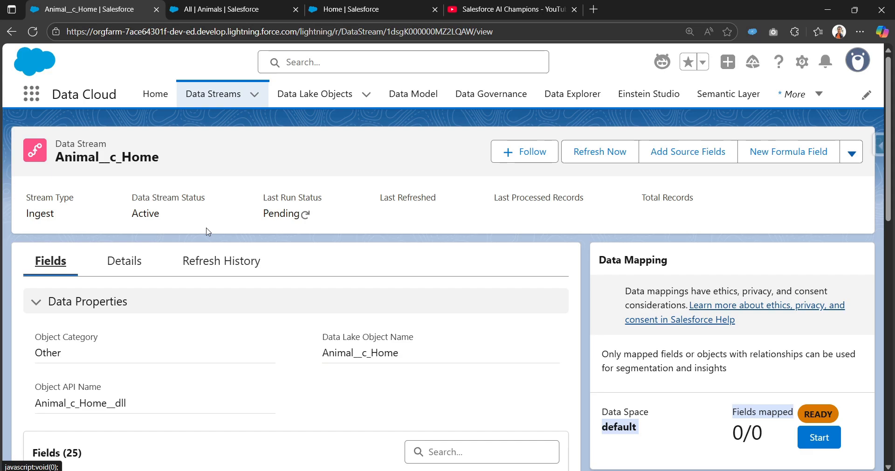
Return to the details of Animal__c_Home and check its refresh frequency.
left_click(146, 269)
scroll(221, 370, "down", 1)
scroll(221, 368, "down", 1)
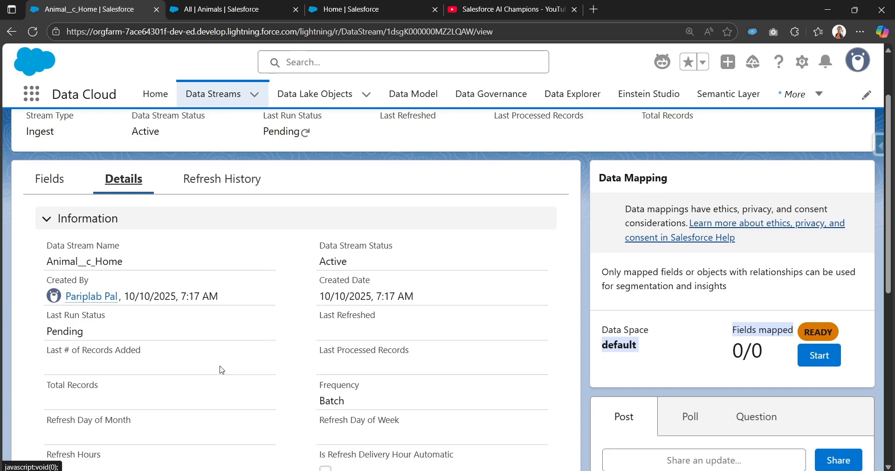
scroll(306, 372, "down", 1)
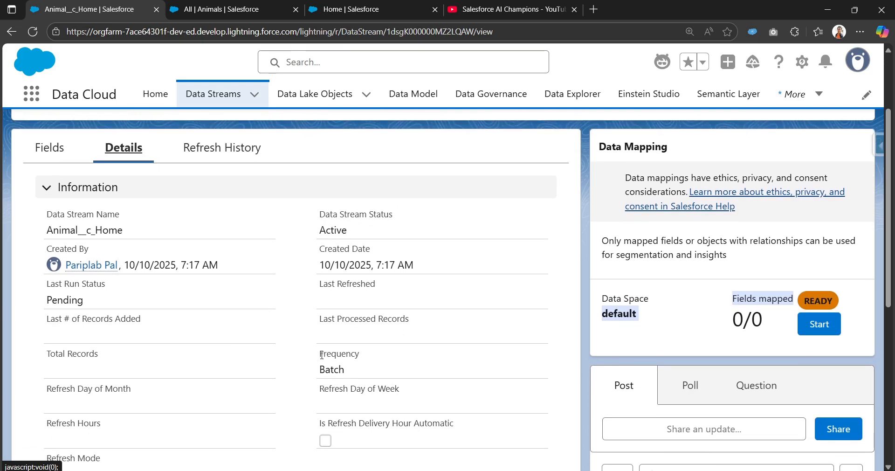
left_click_drag(321, 356, 380, 355)
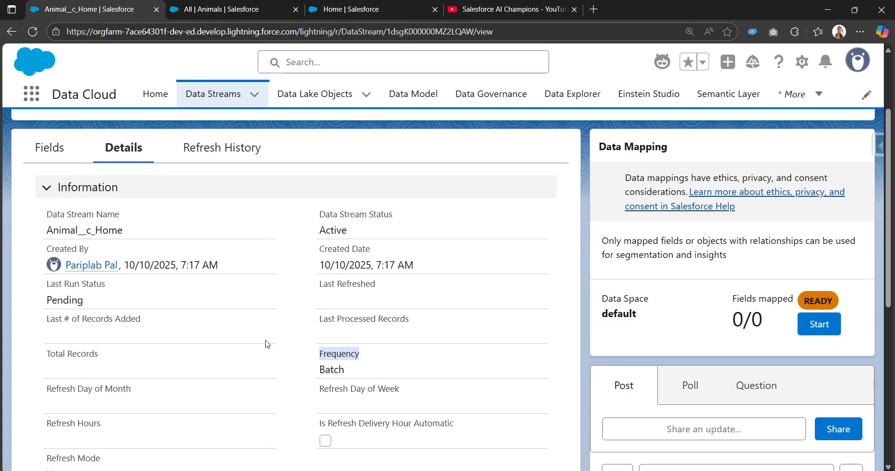